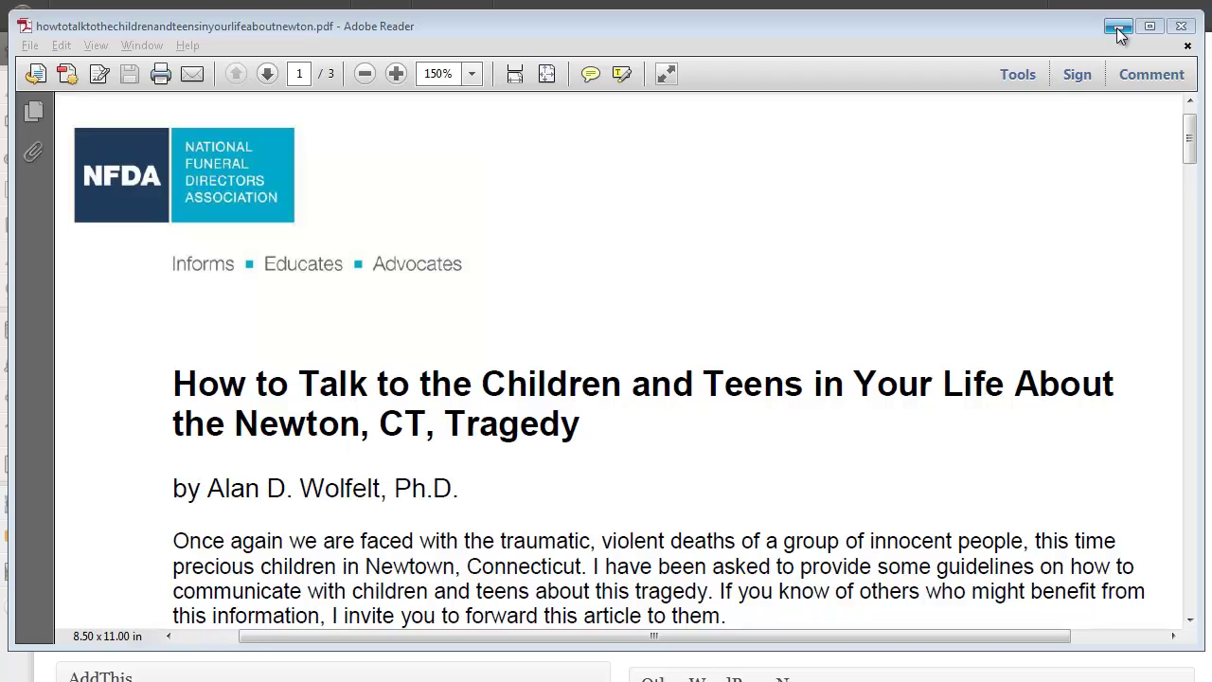
Put the article PDF out of view and start a new post on the WordPress site
{"action": "left_click", "coordinate": [1118, 28]}
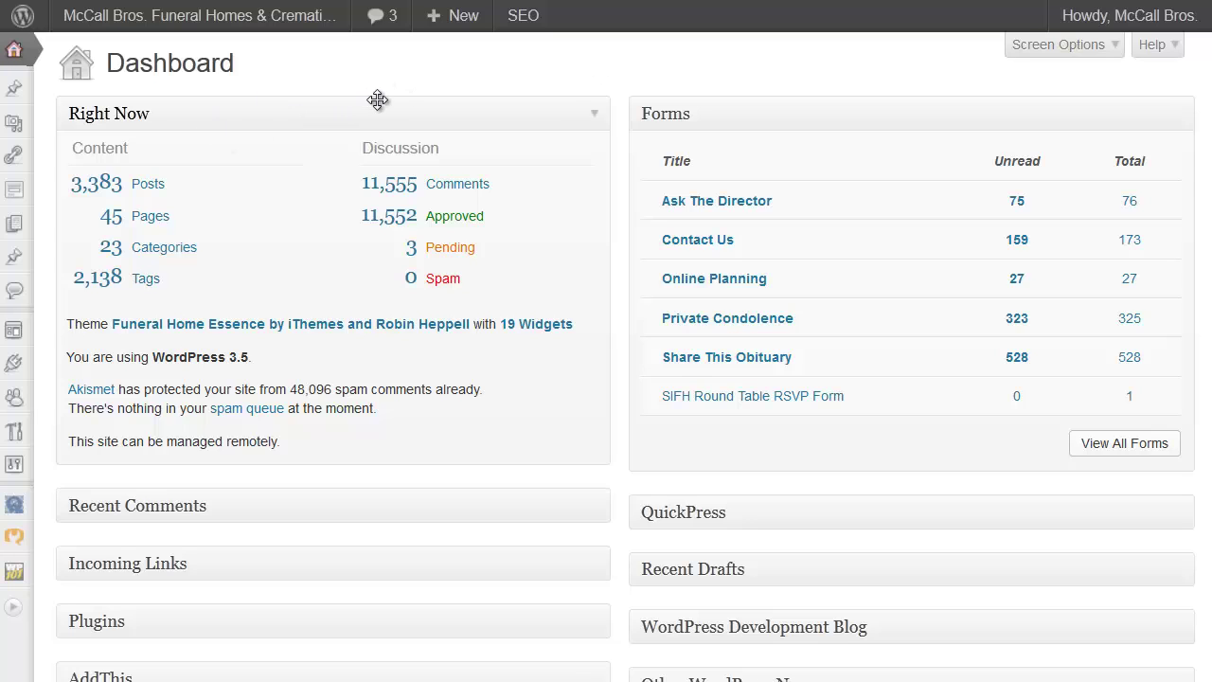
{"action": "mouse_move", "coordinate": [468, 26]}
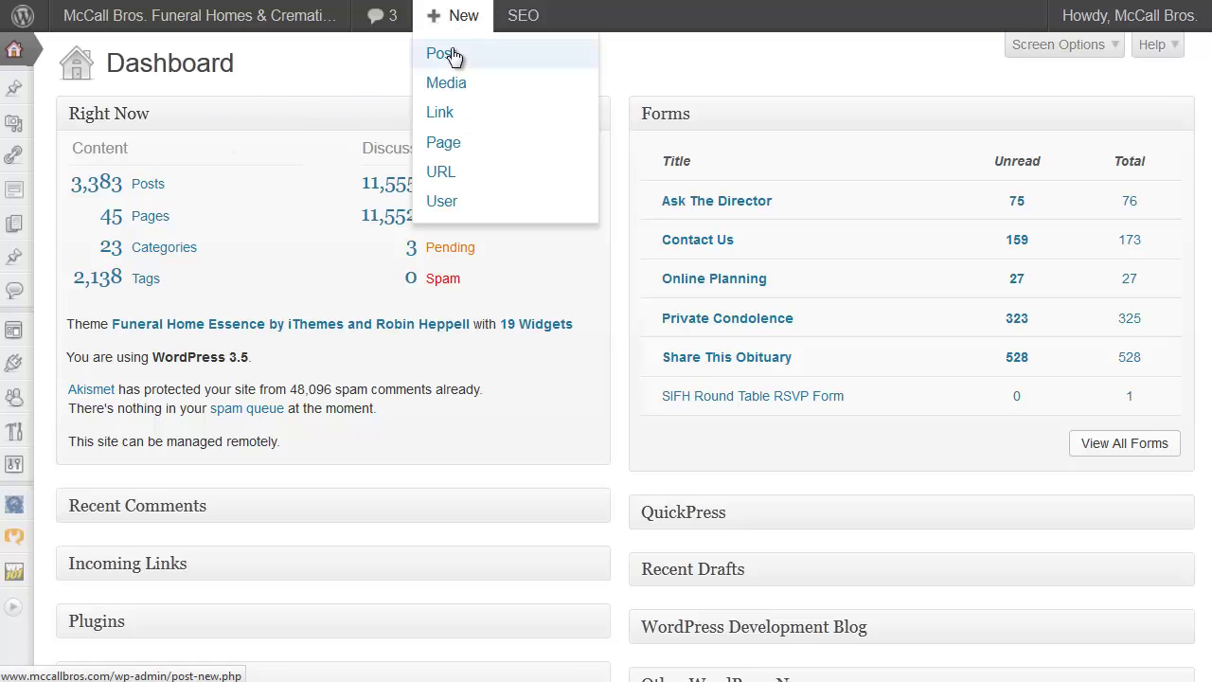
{"action": "left_click", "coordinate": [455, 57]}
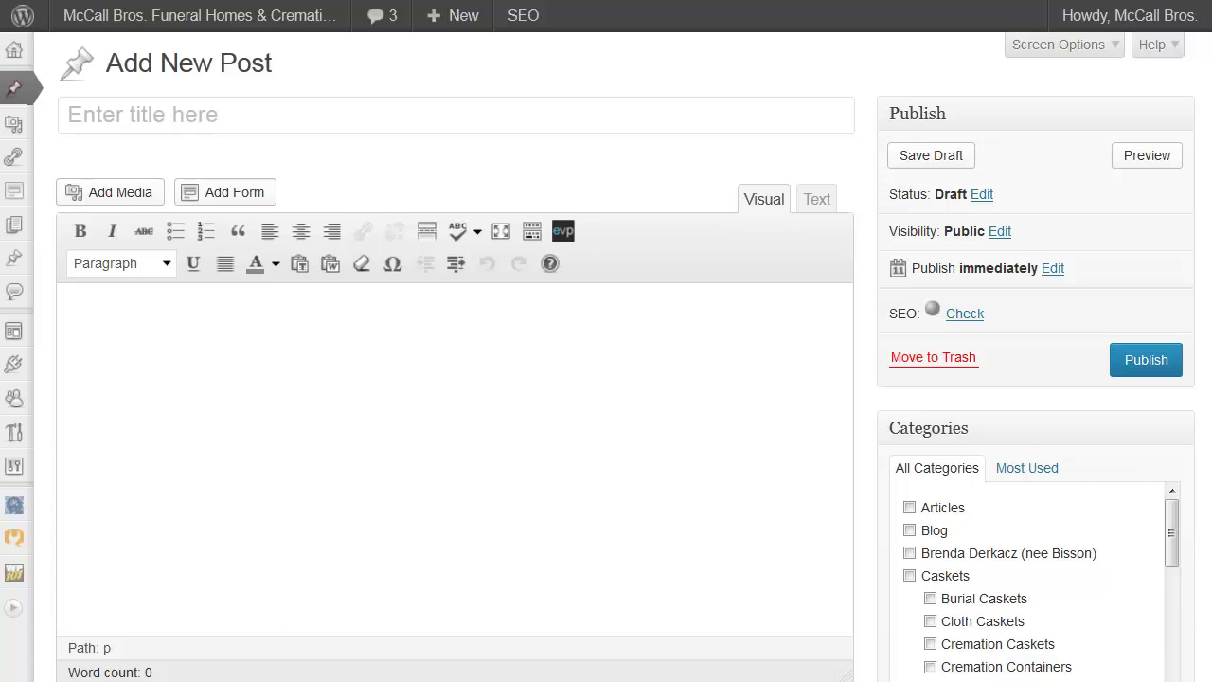
Copy the subject text "How to talk to children about the Newtown CT Tragedy" from the Notepad draft into the WordPress post title
{"action": "key", "text": "alt+Tab"}
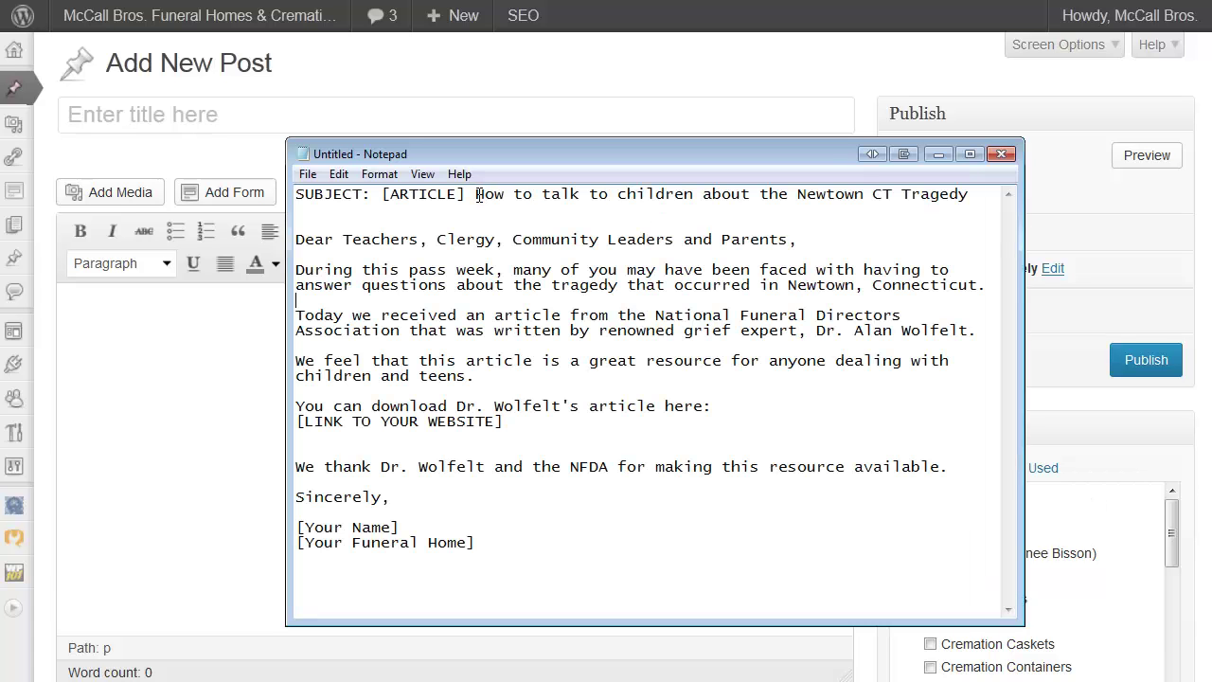
{"action": "left_click_drag", "start_coordinate": [478, 195], "coordinate": [981, 198]}
{"action": "key", "text": "ctrl+c"}
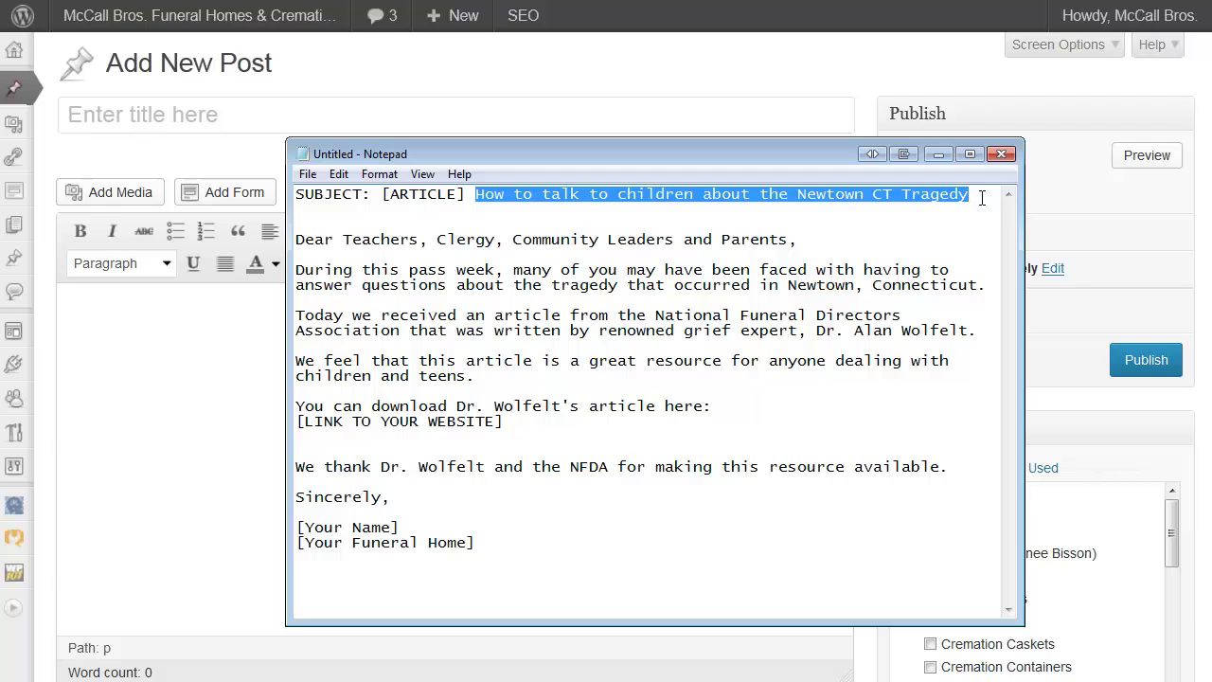
{"action": "left_click", "coordinate": [470, 121]}
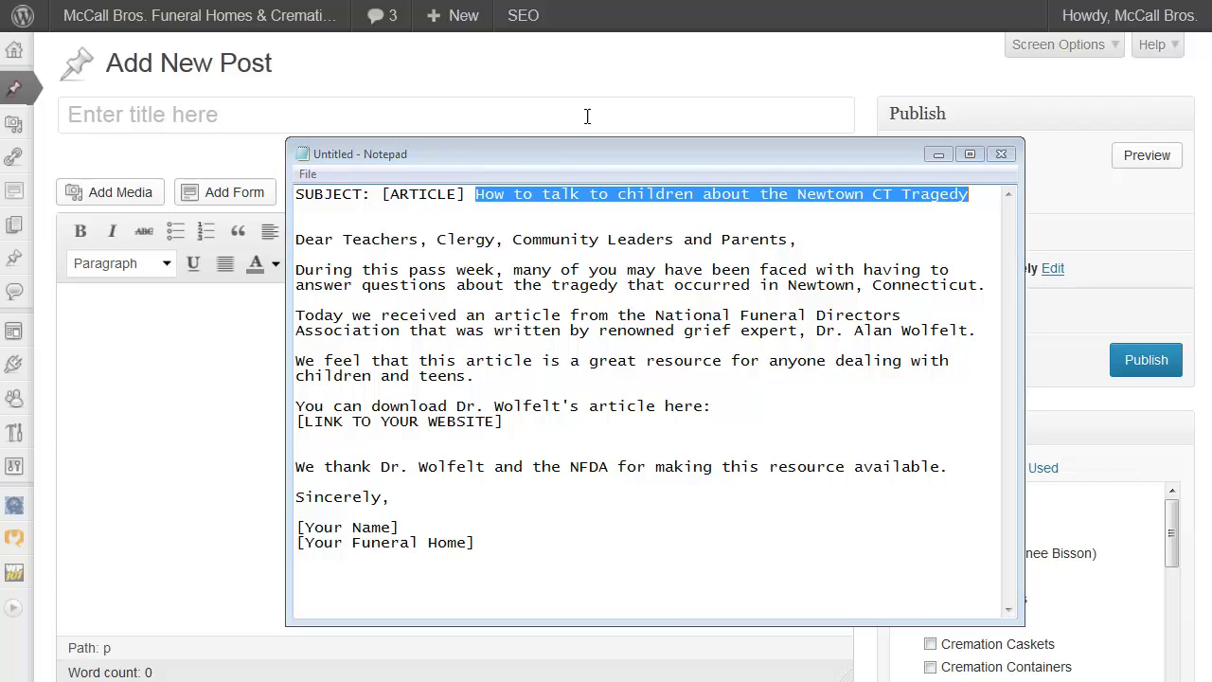
{"action": "left_click", "coordinate": [546, 120]}
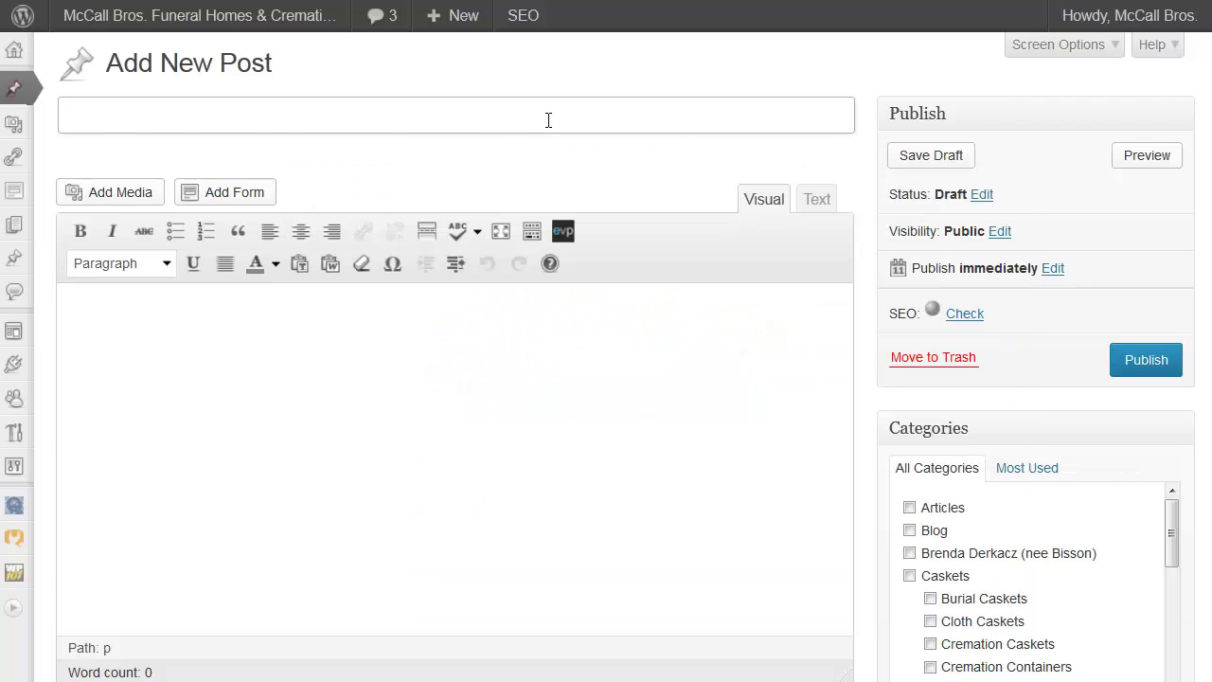
{"action": "key", "text": "ctrl+v"}
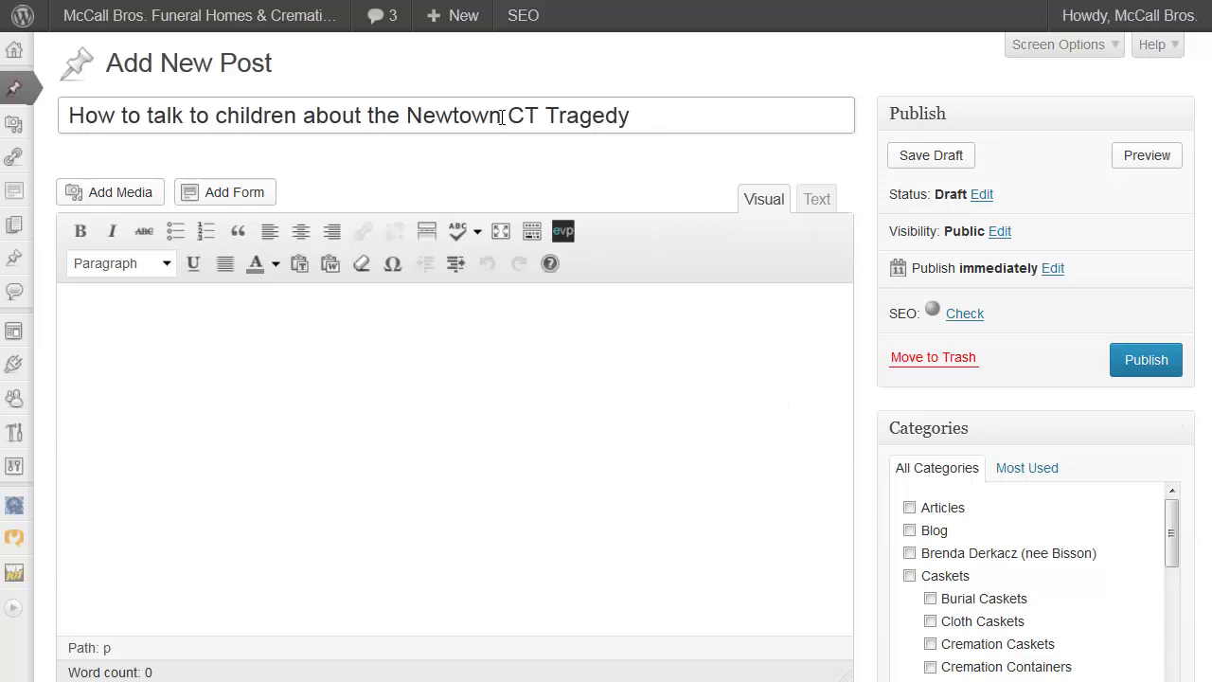
Remove "CT" from the post title so it reads "How to talk to children about the Newtown Tragedy"
{"action": "left_click_drag", "start_coordinate": [509, 115], "coordinate": [548, 115]}
{"action": "key", "text": "BackSpace"}
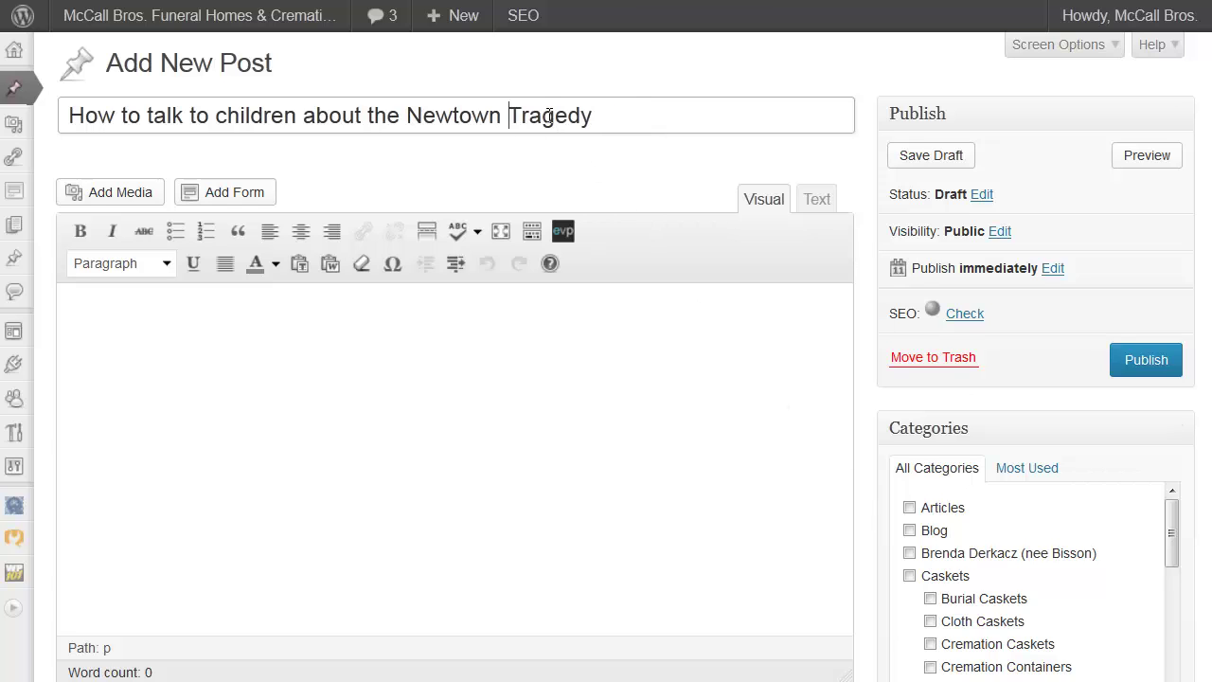
{"action": "key", "text": "Tab"}
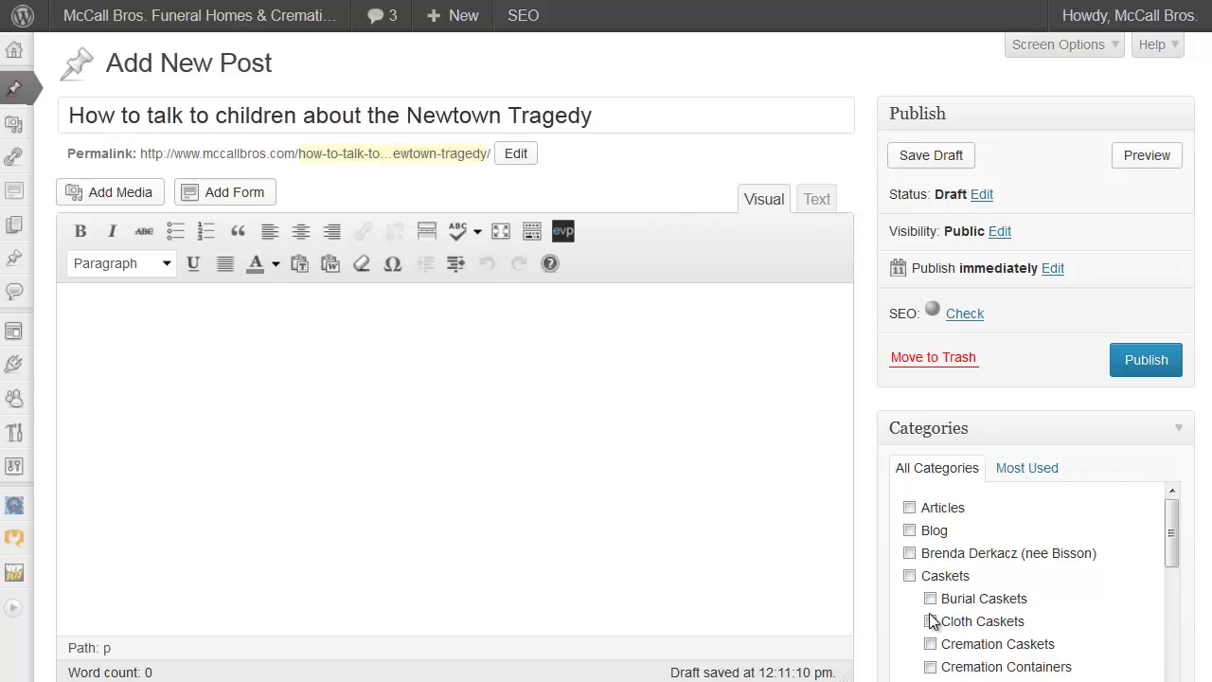
Copy the Notepad letter's text from "During this pass week" through "making this resource available." into the WordPress post body
{"action": "key", "text": "alt+Tab"}
{"action": "left_click", "coordinate": [678, 517]}
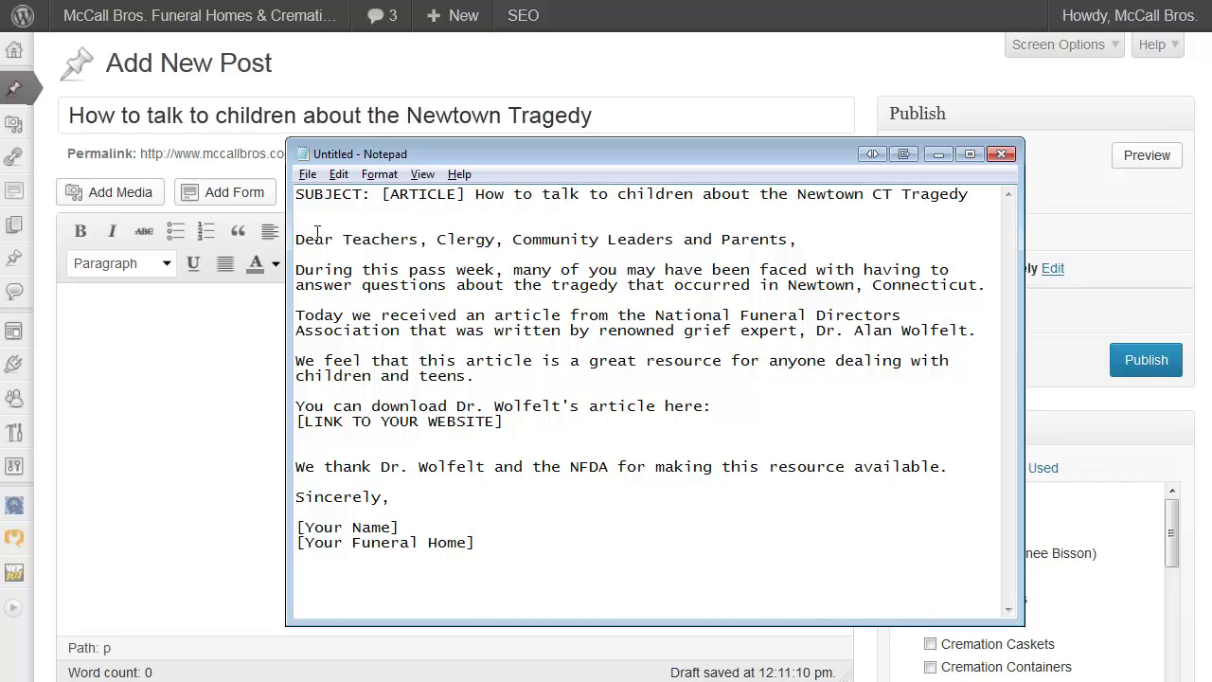
{"action": "left_click_drag", "start_coordinate": [295, 271], "coordinate": [965, 471]}
{"action": "key", "text": "ctrl+c"}
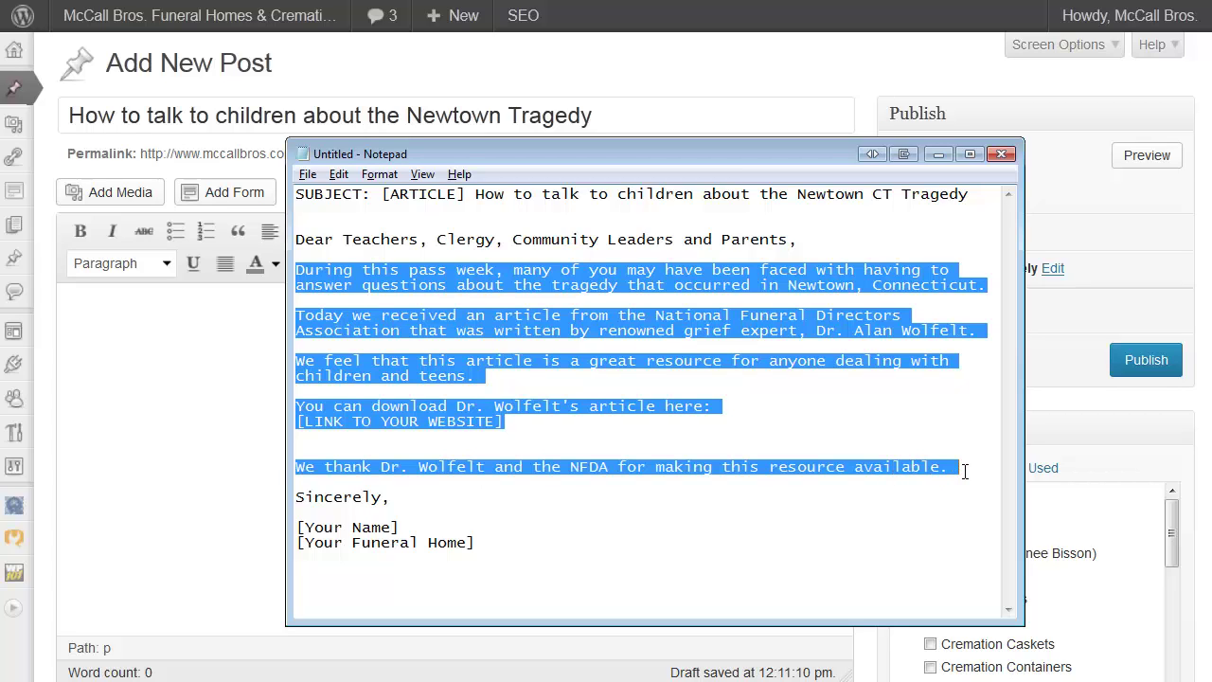
{"action": "left_click", "coordinate": [218, 343]}
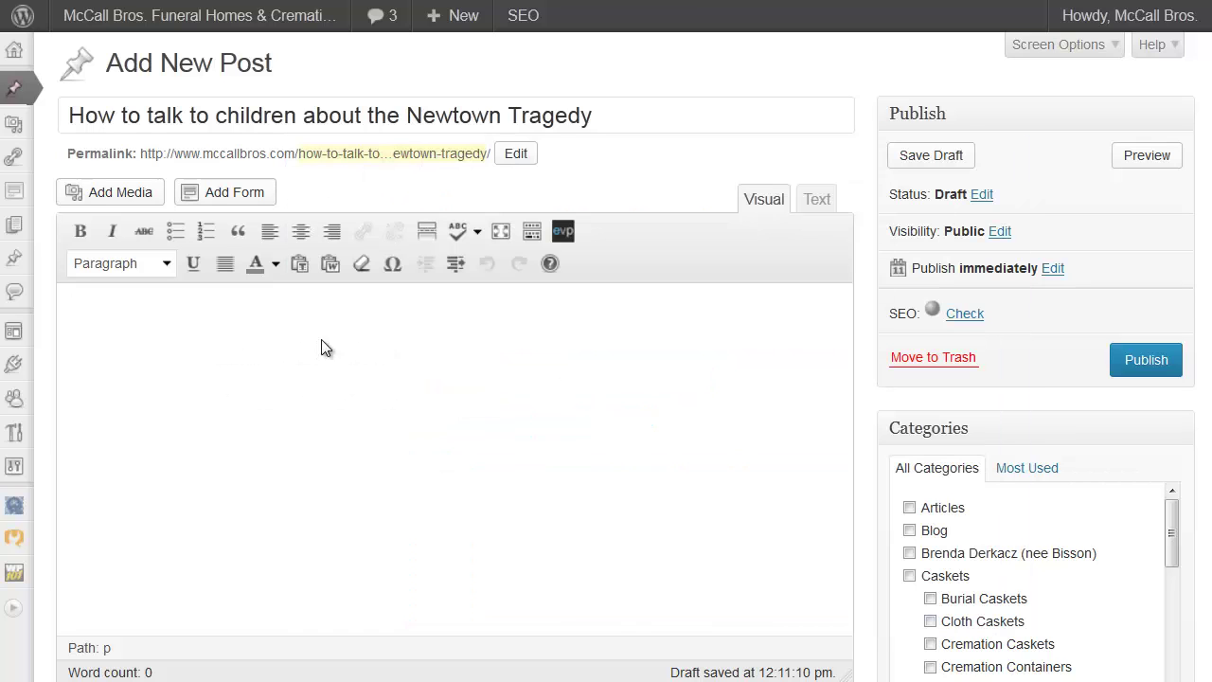
{"action": "key", "text": "ctrl+v"}
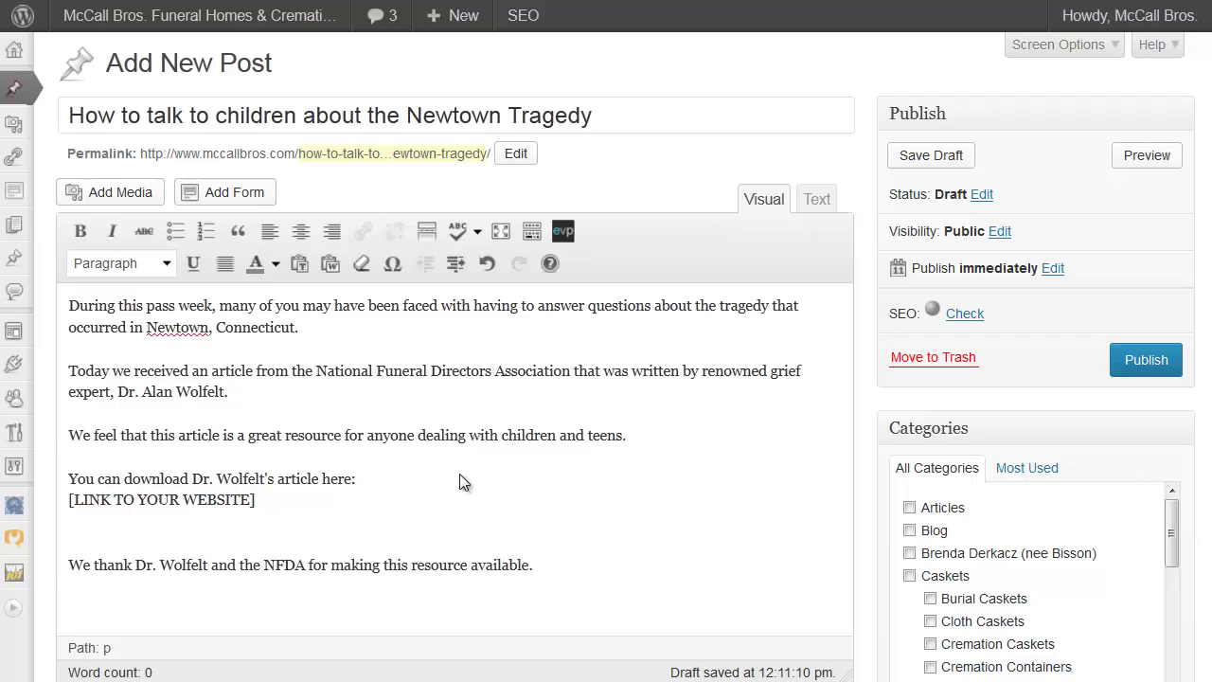
Replace the colon and "[LINK TO YOUR WEBSITE]" placeholder after "article here" with a period, and delete the extra blank line below
{"action": "left_click", "coordinate": [384, 483]}
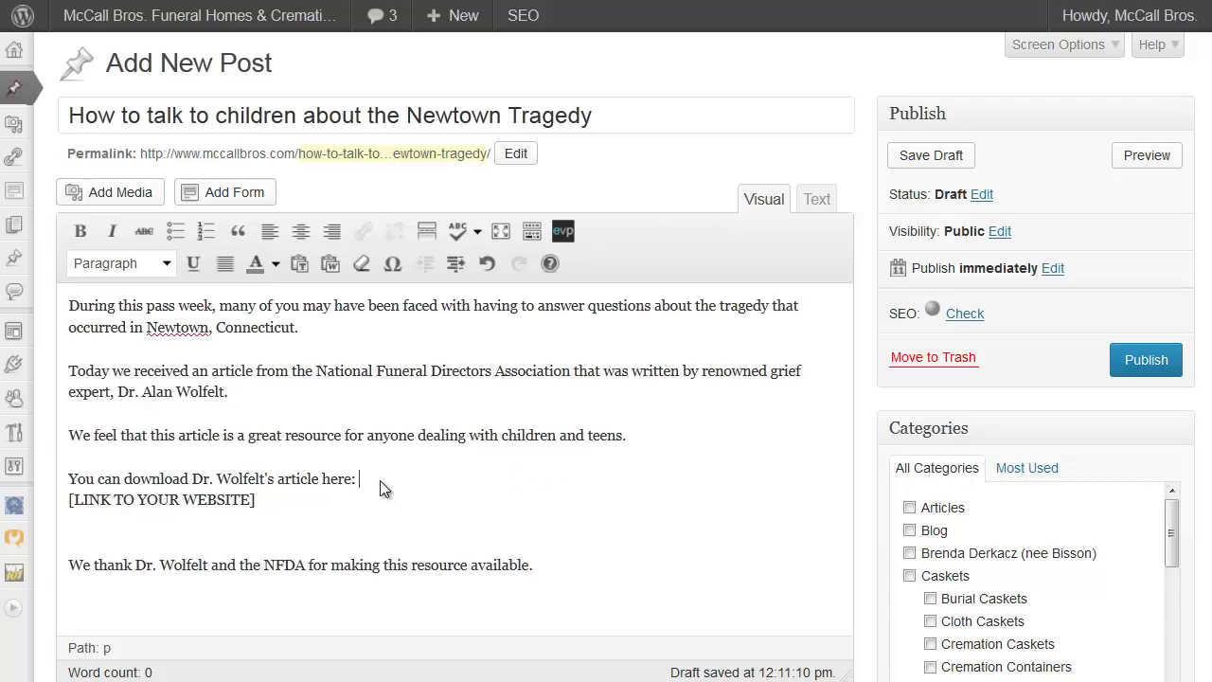
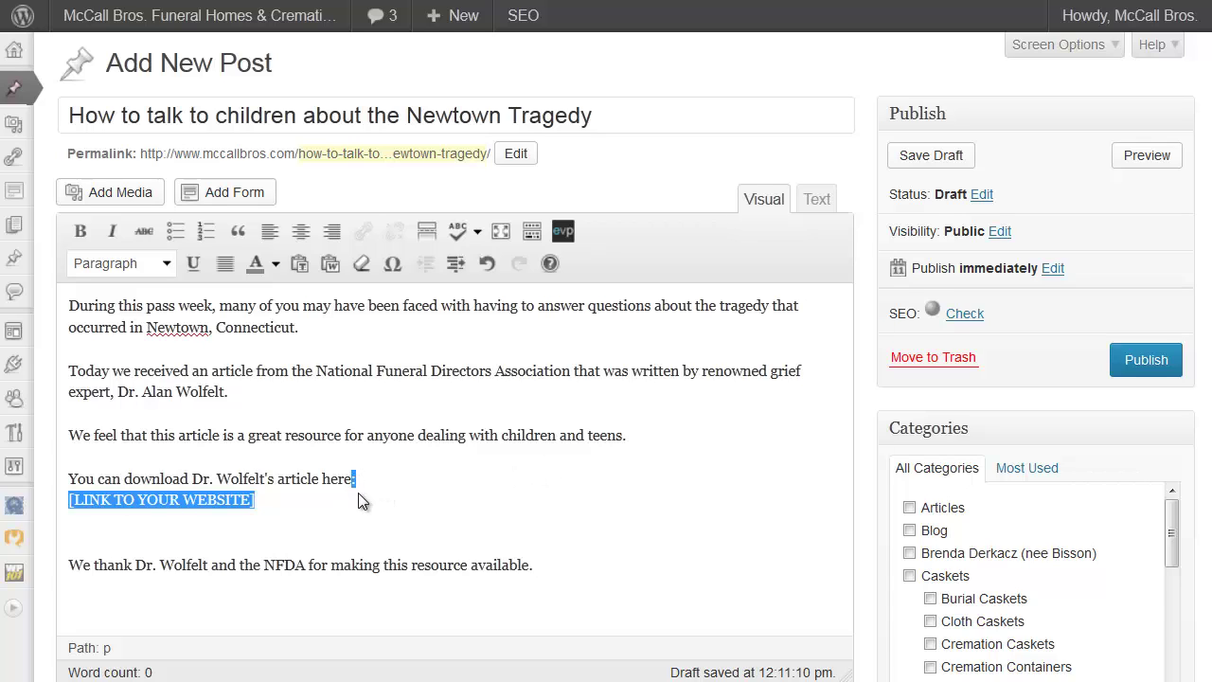
{"action": "key", "text": "BackSpace"}
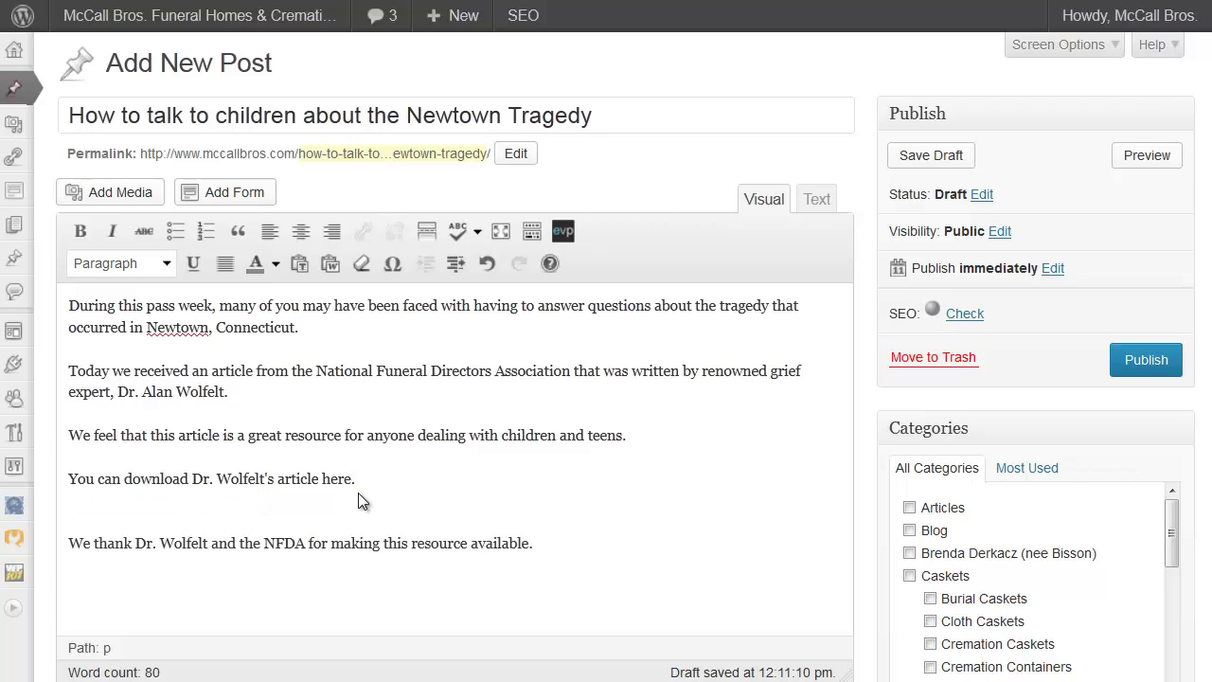
{"action": "key", "text": "Delete"}
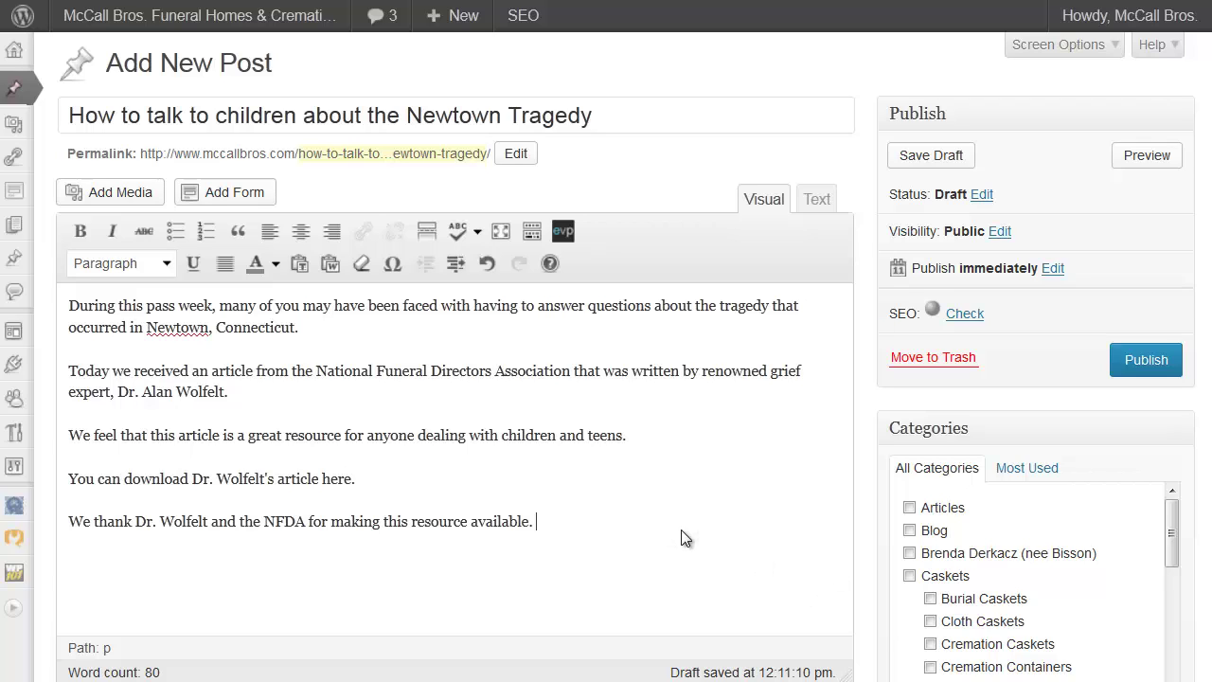
Add the closing sentence "If you need additional resources, please do not hesitate to contact us." to the last paragraph
{"action": "type", "text": "If you need additional resources, please do not hesitate to contact me."}
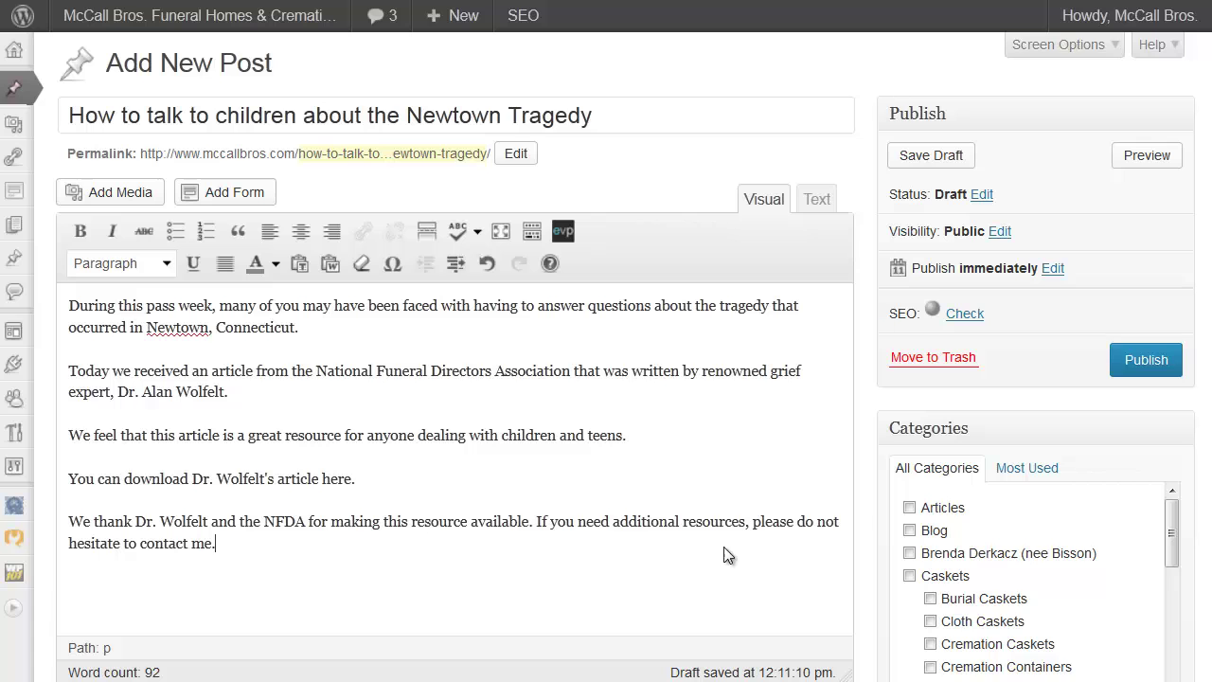
{"action": "scroll", "coordinate": [691, 571], "scroll_direction": "down", "scroll_amount": 2}
{"action": "scroll", "coordinate": [693, 554], "scroll_direction": "up", "scroll_amount": 1}
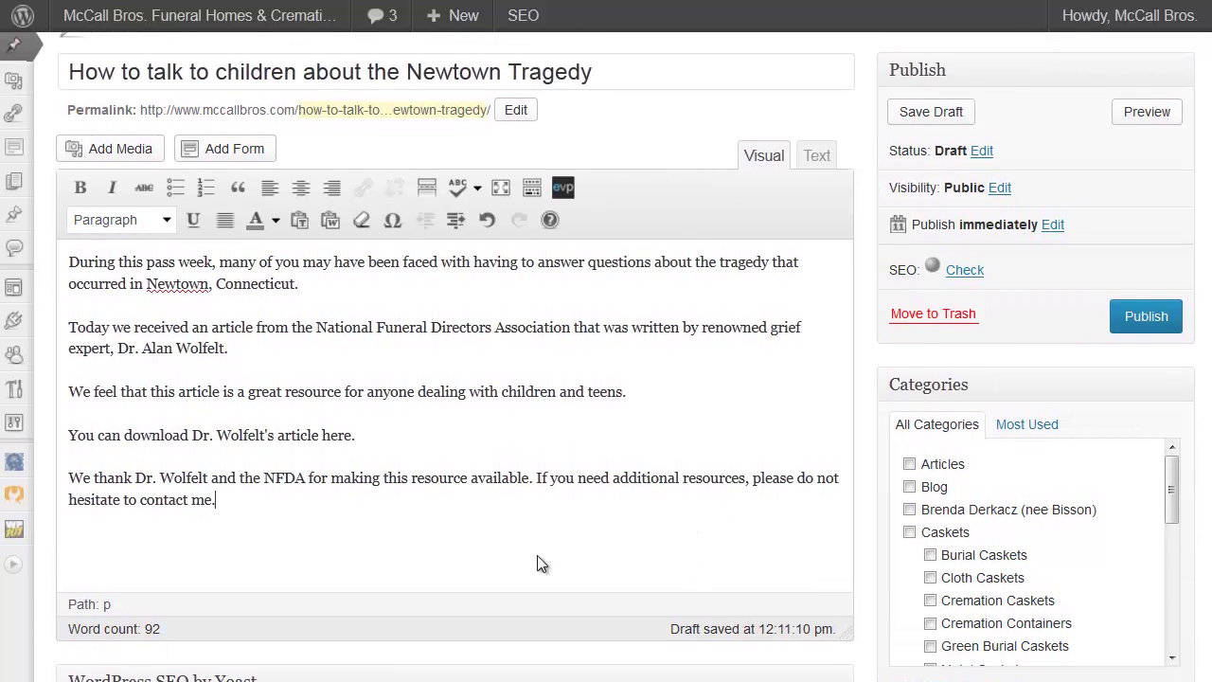
{"action": "double_click", "coordinate": [200, 500]}
{"action": "type", "text": "us"}
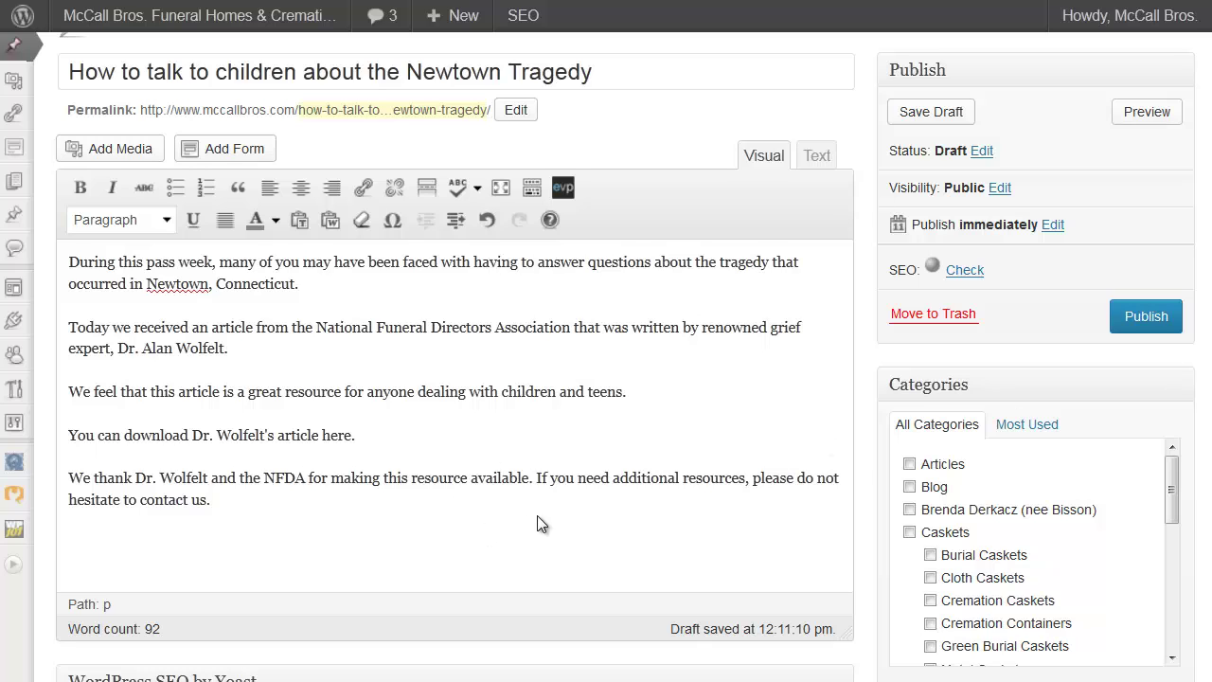
Assign the post to the Articles and Blog categories
{"action": "left_click", "coordinate": [909, 464]}
{"action": "left_click", "coordinate": [909, 486]}
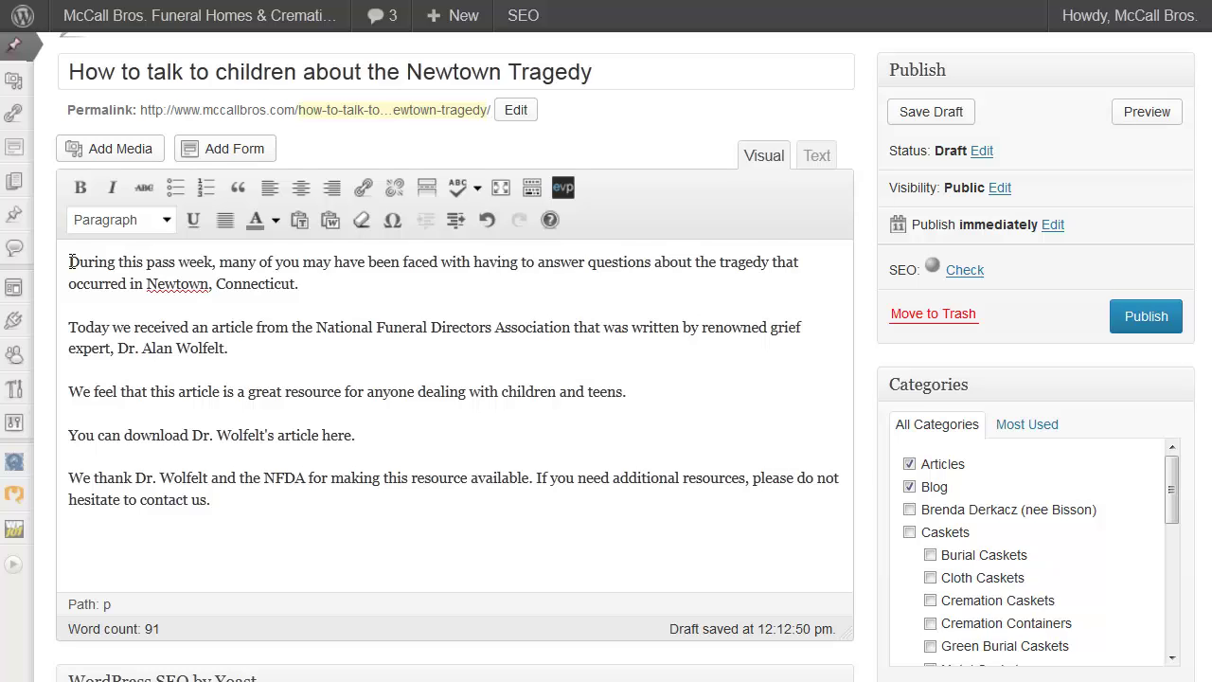
Upload the PNG and PDF versions of howtotalktothechildrenandteensinyourlifeaboutnewton as media for insertion at the start of the post body
{"action": "left_click", "coordinate": [69, 261]}
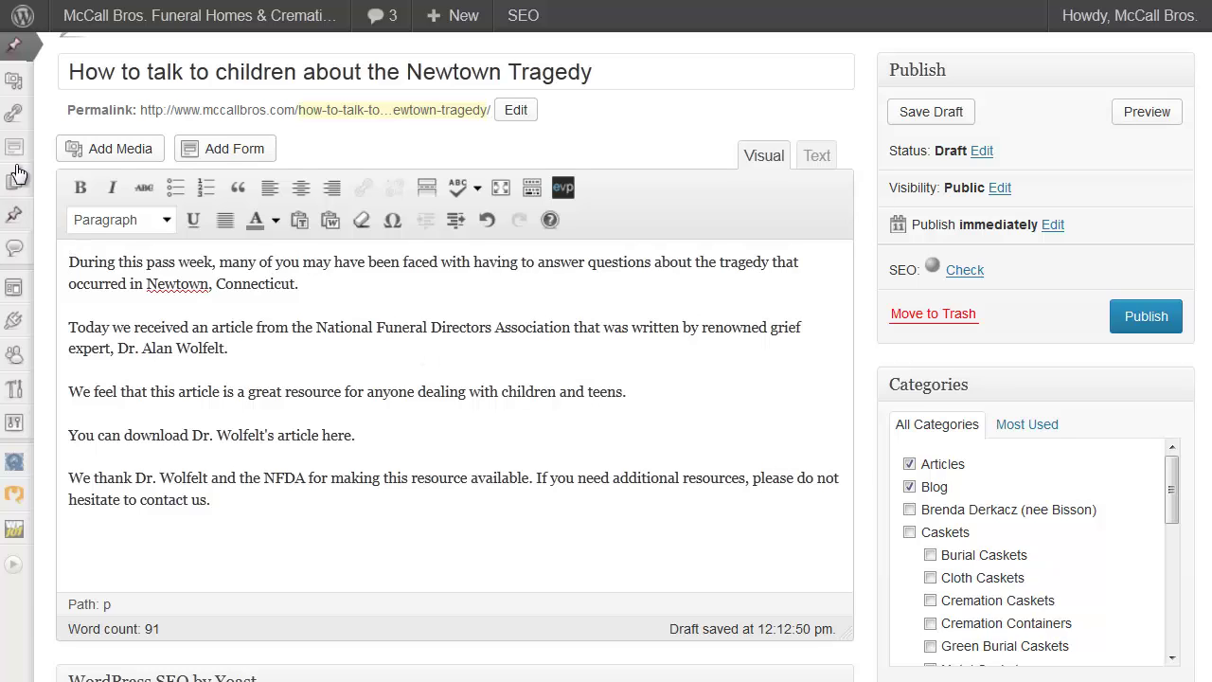
{"action": "left_click", "coordinate": [123, 156]}
{"action": "left_click", "coordinate": [747, 411]}
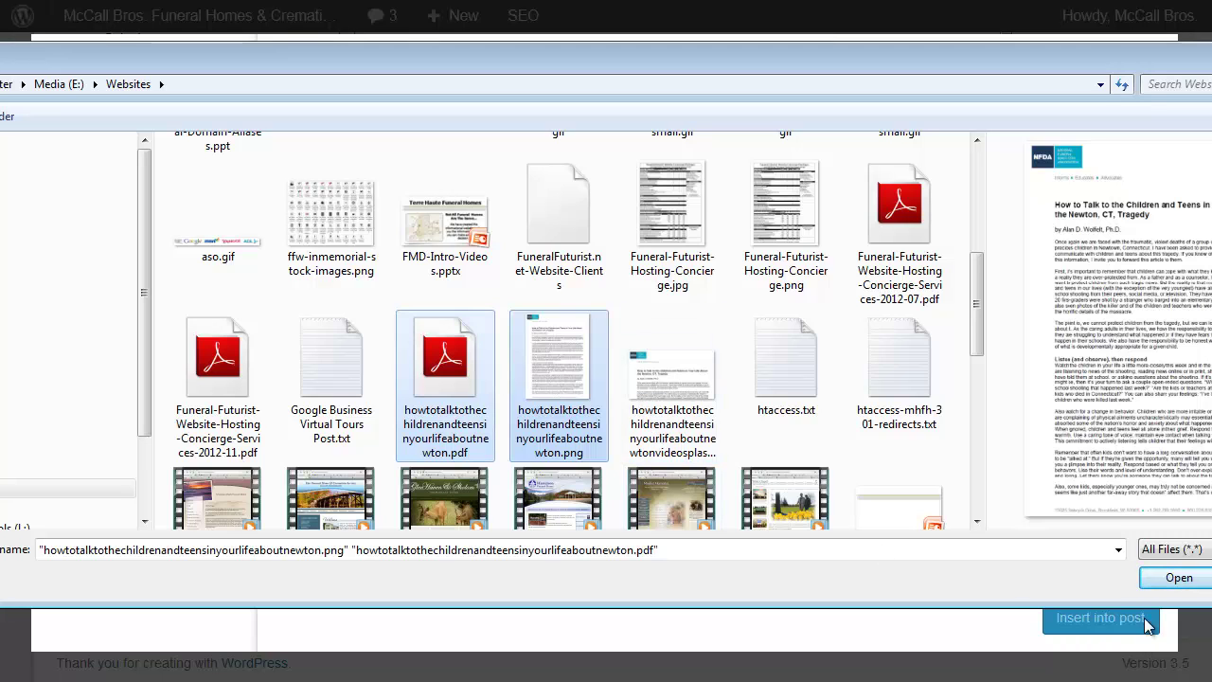
{"action": "left_click", "coordinate": [1180, 577]}
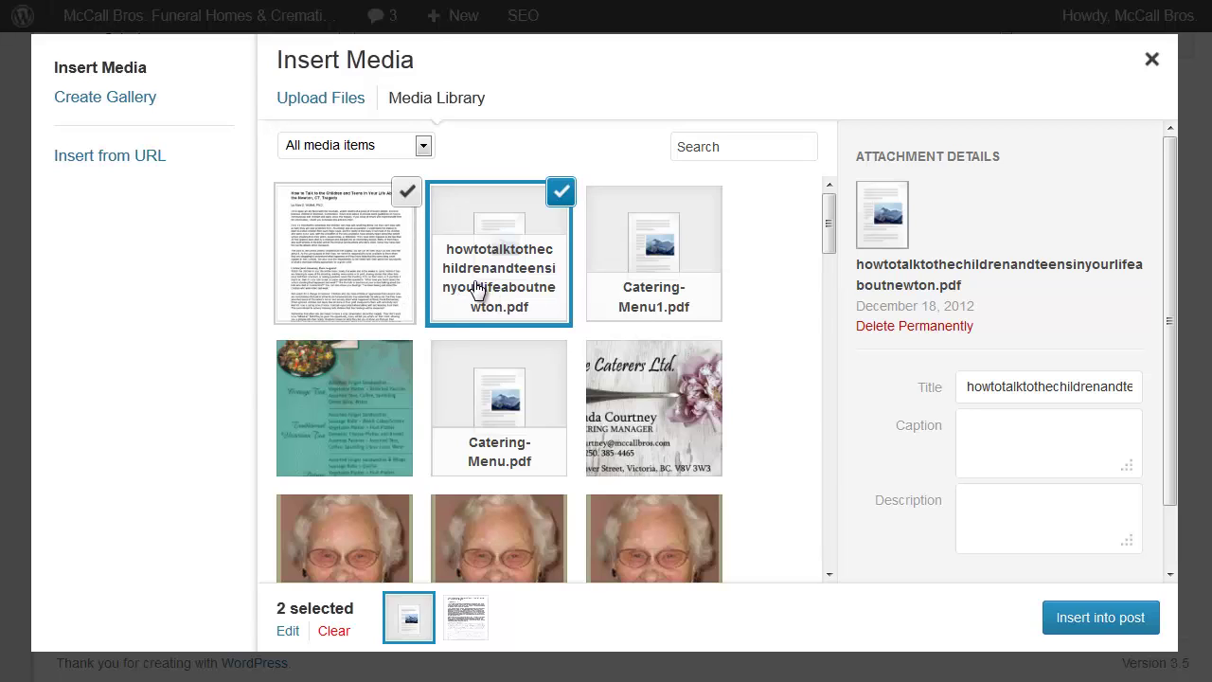
Set the display size of the uploaded PNG image to Medium – 223 × 300
{"action": "left_click", "coordinate": [369, 280]}
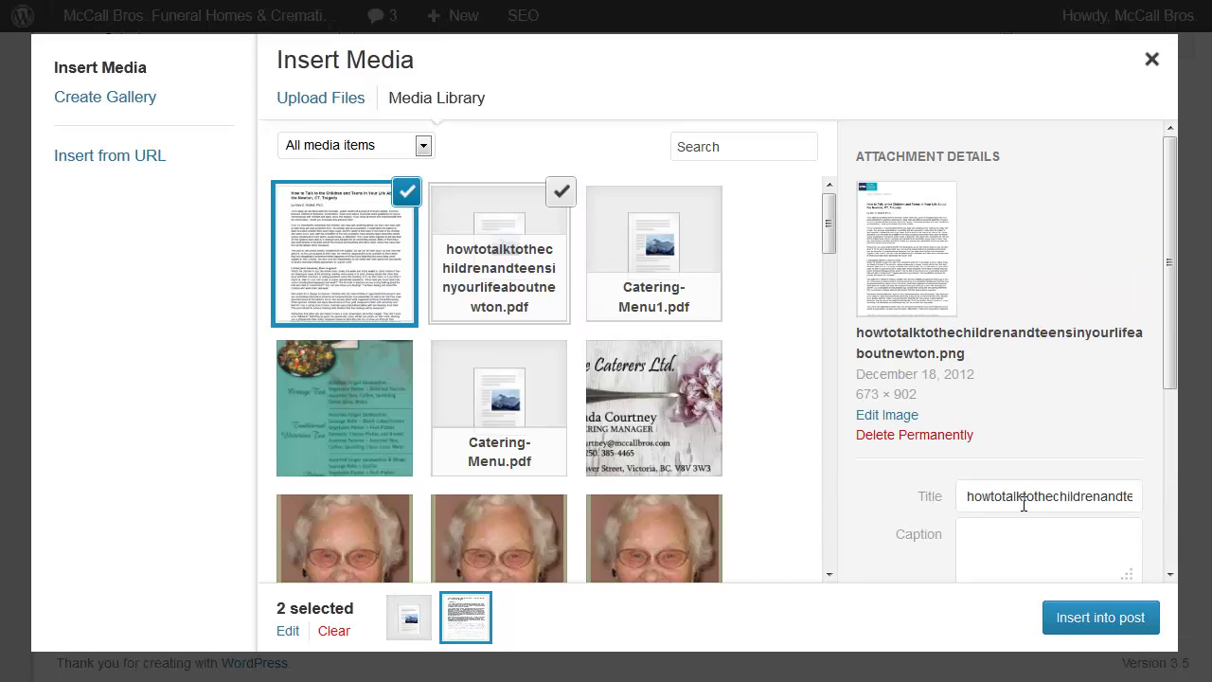
{"action": "left_click_drag", "start_coordinate": [1166, 370], "coordinate": [1181, 592]}
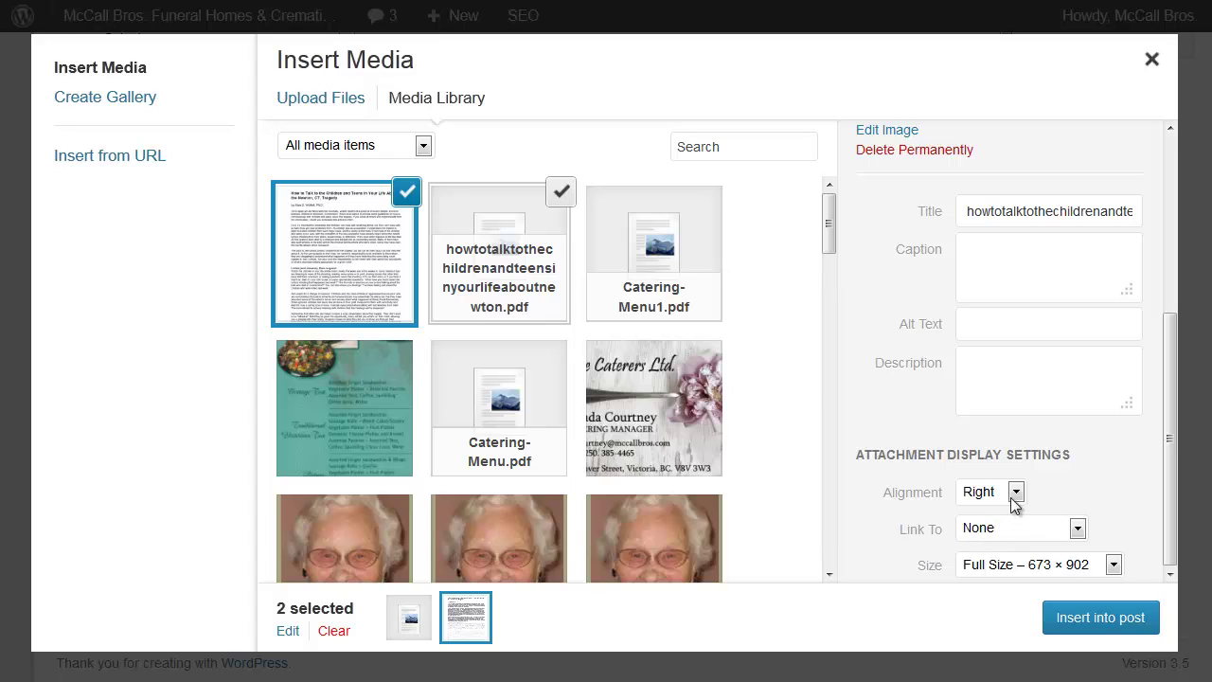
{"action": "left_click", "coordinate": [1113, 564]}
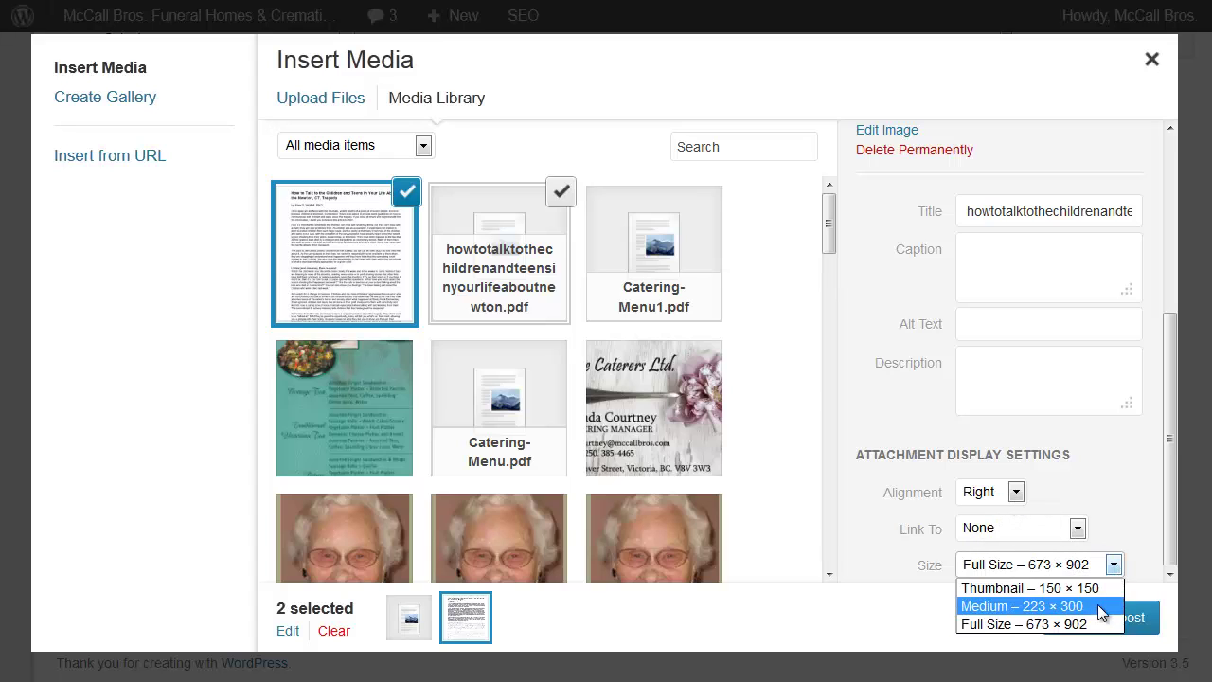
{"action": "left_click", "coordinate": [1101, 606]}
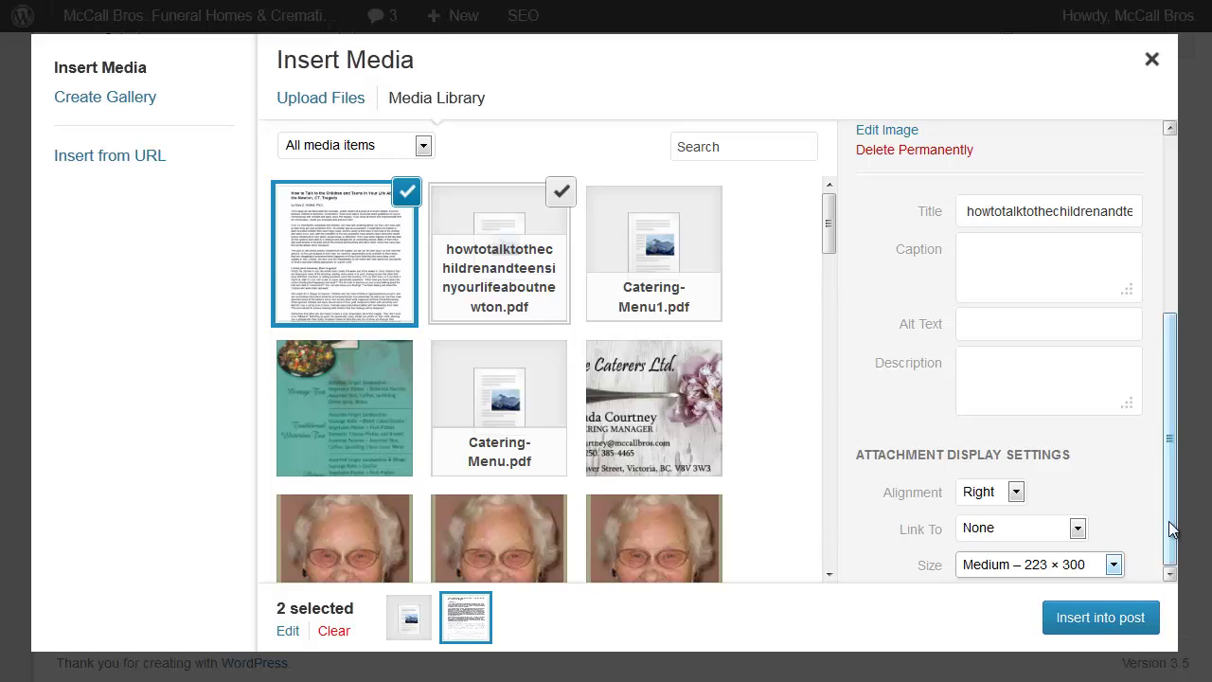
Link the image to a custom URL made from its media file address with the extension changed to .pdf, and insert both selected files into the post
{"action": "left_click", "coordinate": [1077, 530]}
{"action": "left_click", "coordinate": [1059, 589]}
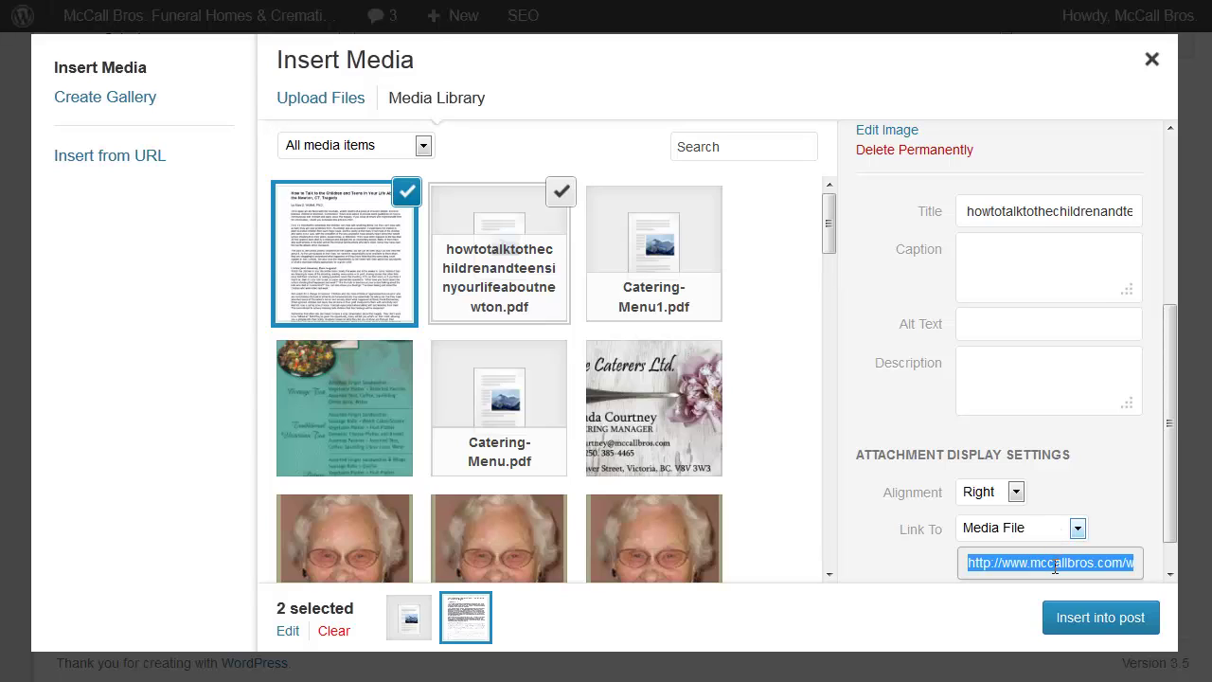
{"action": "left_click", "coordinate": [1076, 528]}
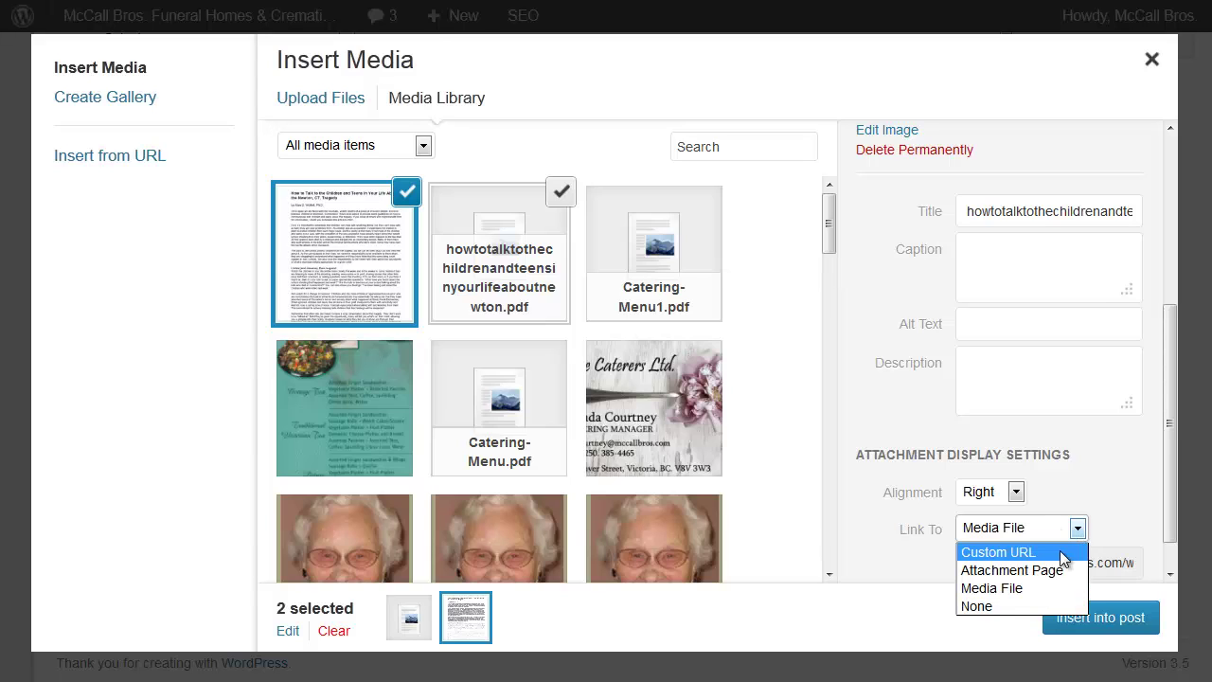
{"action": "left_click", "coordinate": [1061, 555]}
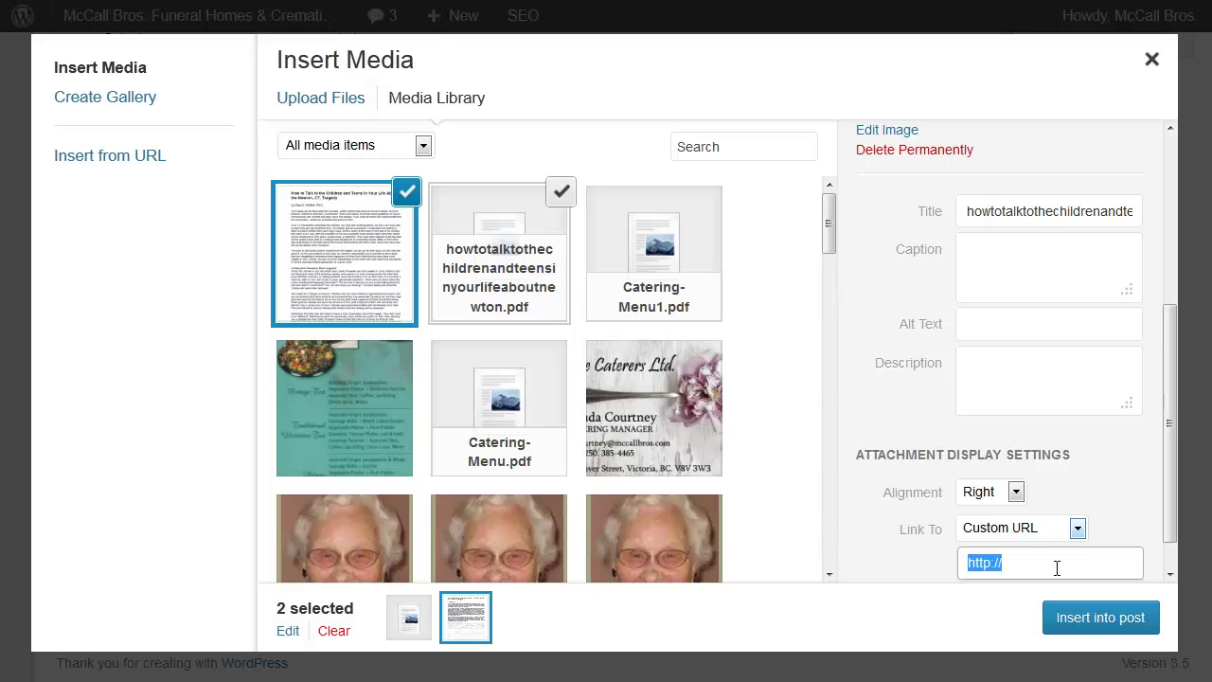
{"action": "key", "text": "ctrl+v"}
{"action": "key", "text": "BackSpace"}
{"action": "key", "text": "BackSpace"}
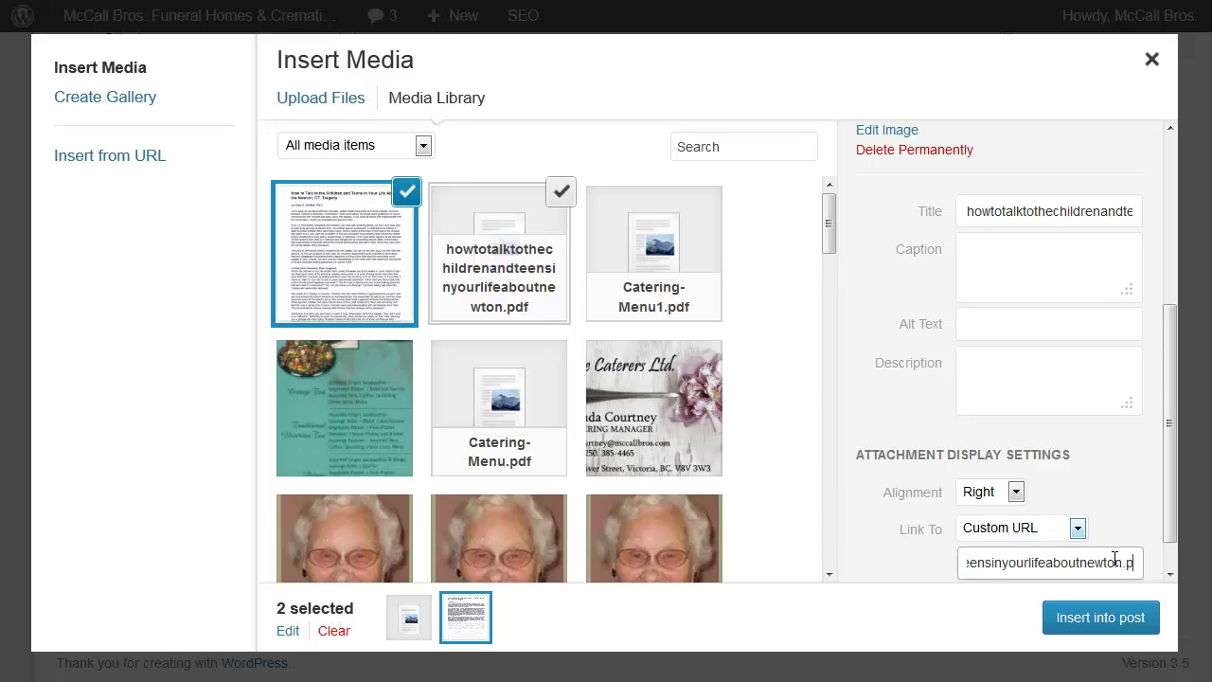
{"action": "type", "text": "df"}
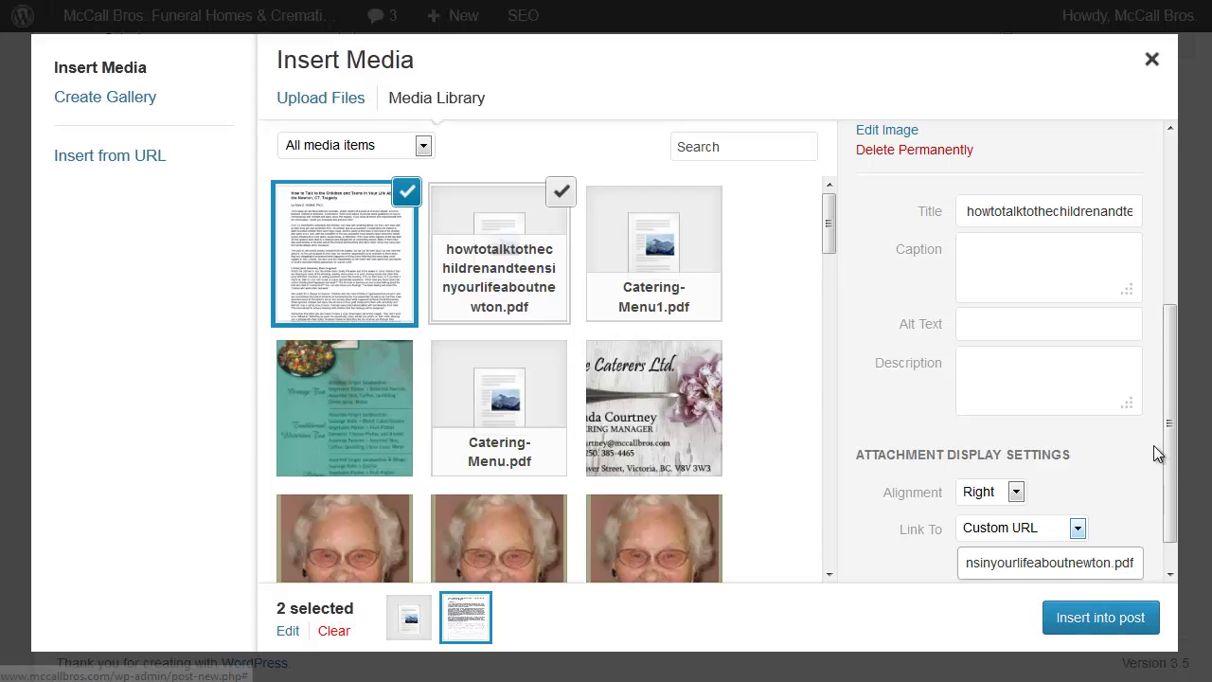
{"action": "left_click", "coordinate": [1109, 623]}
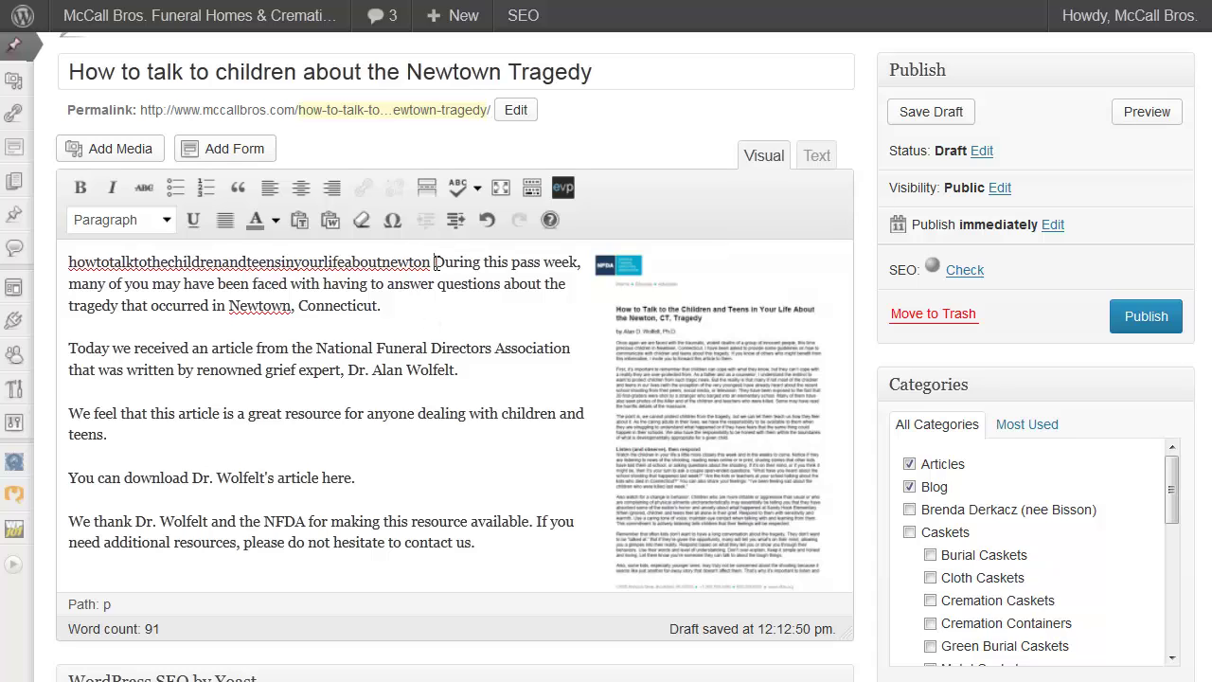
Delete the leftover howtotalktothechildrenandteensinyourlifeaboutnewton text from the start of the post body
{"action": "left_click_drag", "start_coordinate": [433, 262], "coordinate": [68, 265]}
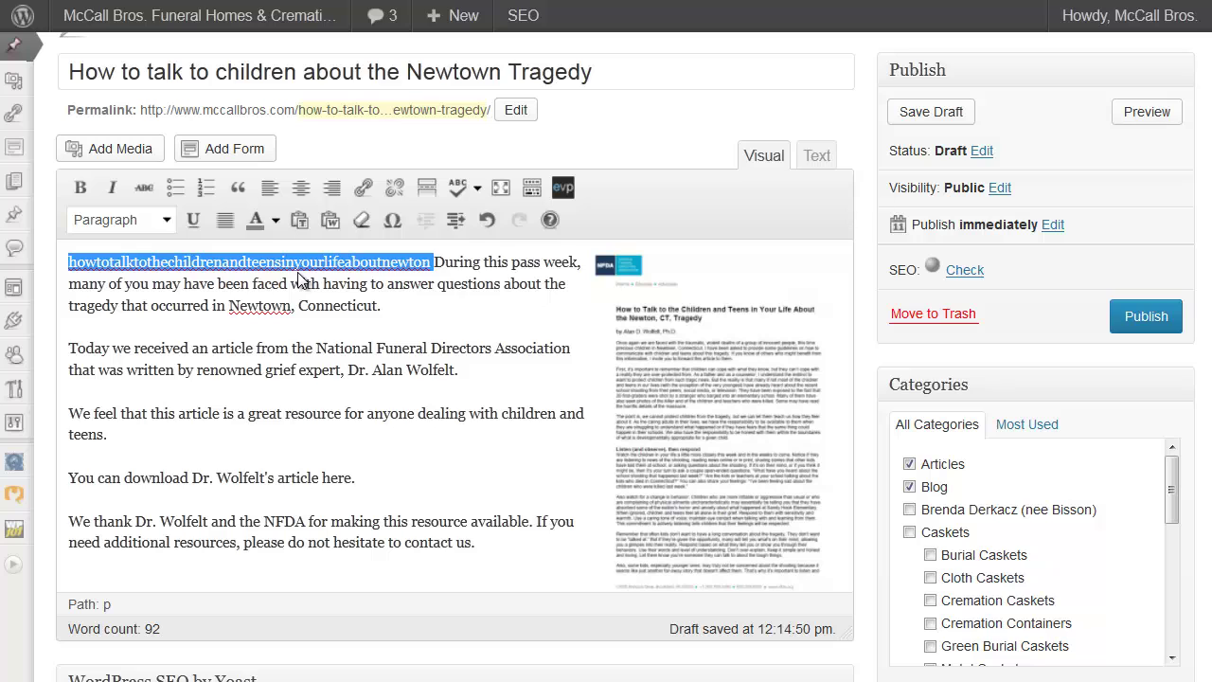
{"action": "key", "text": "BackSpace"}
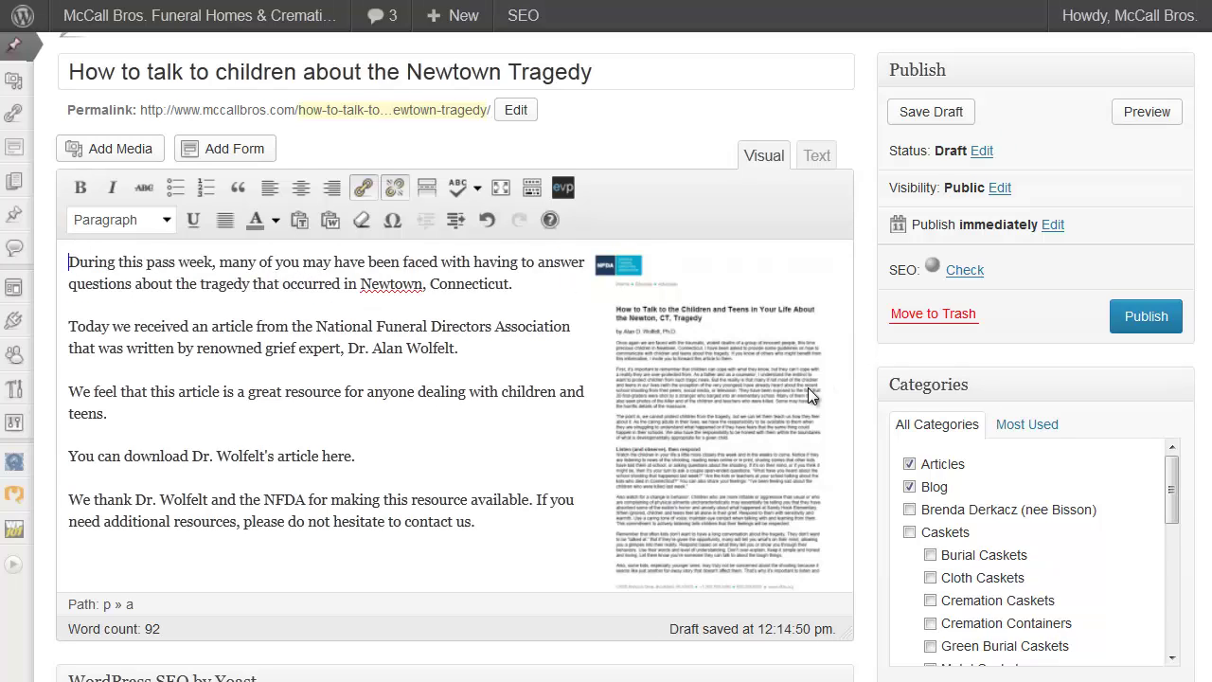
{"action": "left_click", "coordinate": [738, 389]}
Link the article download phrase to the uploaded howtotalktothechildrenandteensinyourlifeaboutnewton.pdf, set to open in a new window/tab
{"action": "left_click_drag", "start_coordinate": [123, 455], "coordinate": [353, 458]}
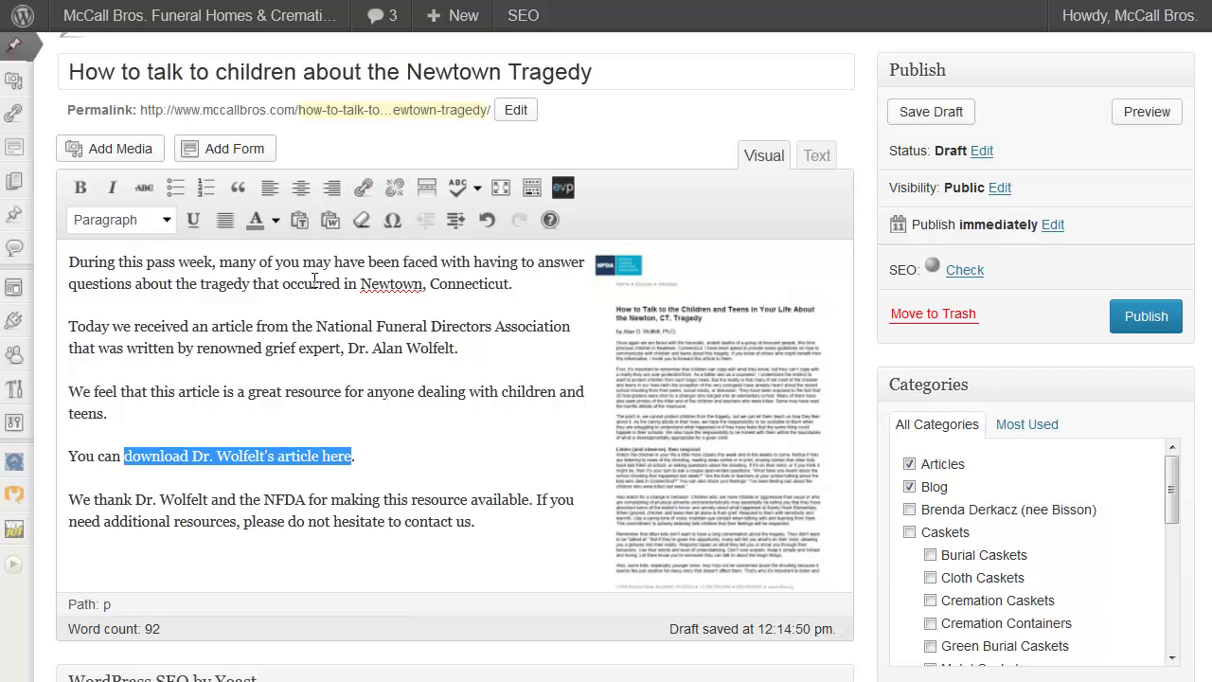
{"action": "left_click", "coordinate": [362, 187]}
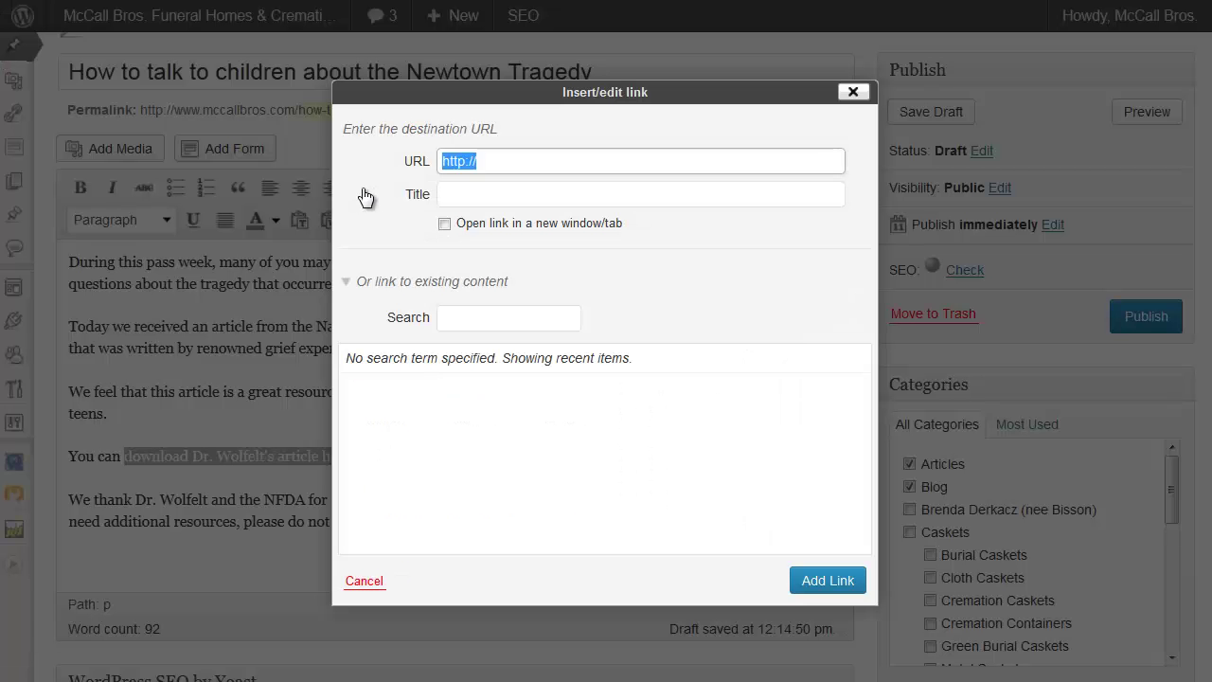
{"action": "key", "text": "ctrl+v"}
{"action": "left_click_drag", "start_coordinate": [827, 162], "coordinate": [863, 165]}
{"action": "type", "text": "df"}
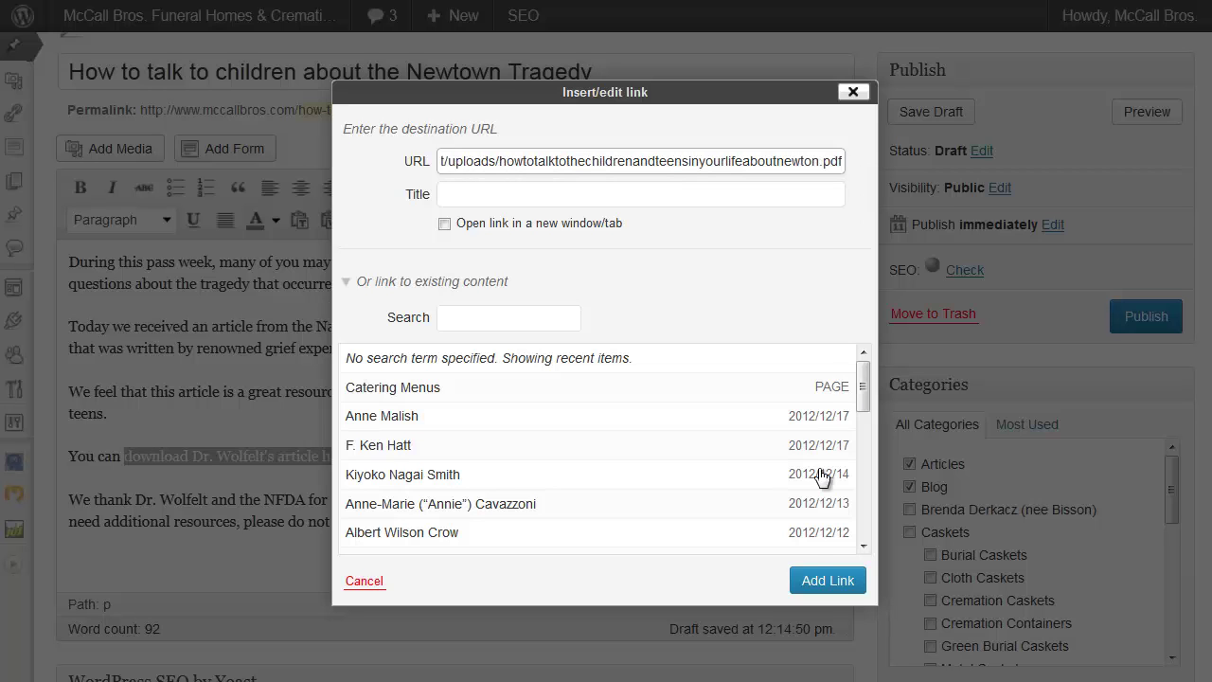
{"action": "left_click", "coordinate": [538, 223]}
{"action": "left_click", "coordinate": [825, 580]}
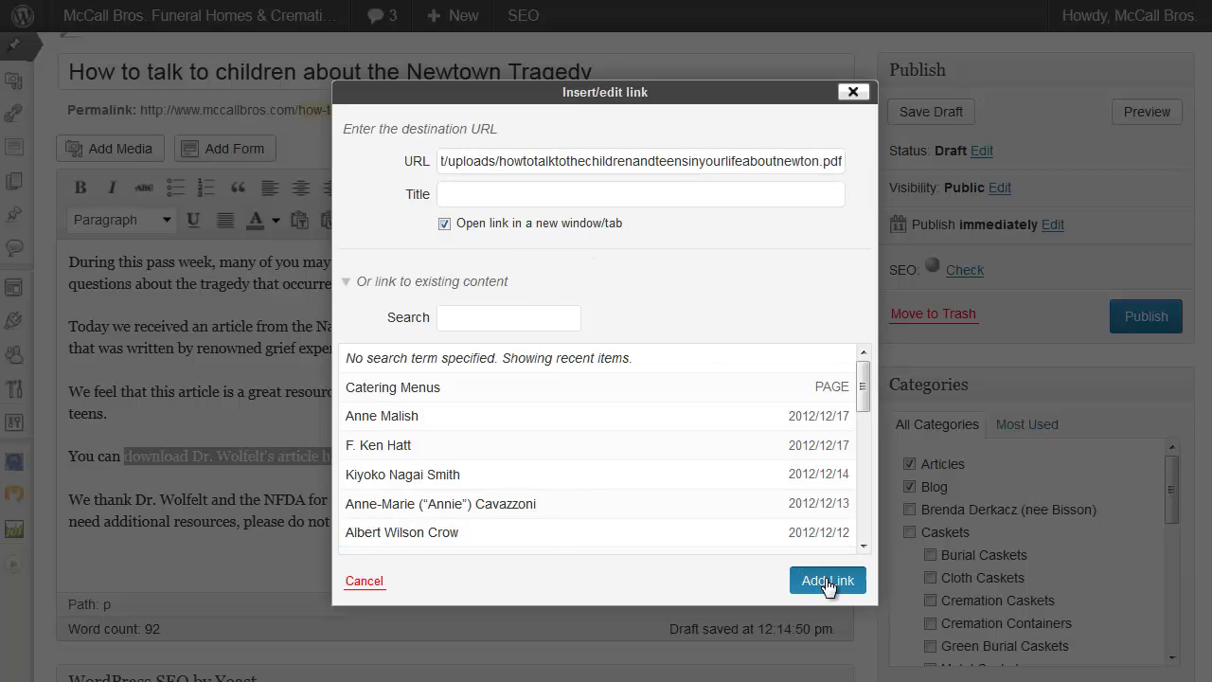
Review the finished post body and its category settings, and publish the post
{"action": "scroll", "coordinate": [448, 516], "scroll_direction": "down", "scroll_amount": 2}
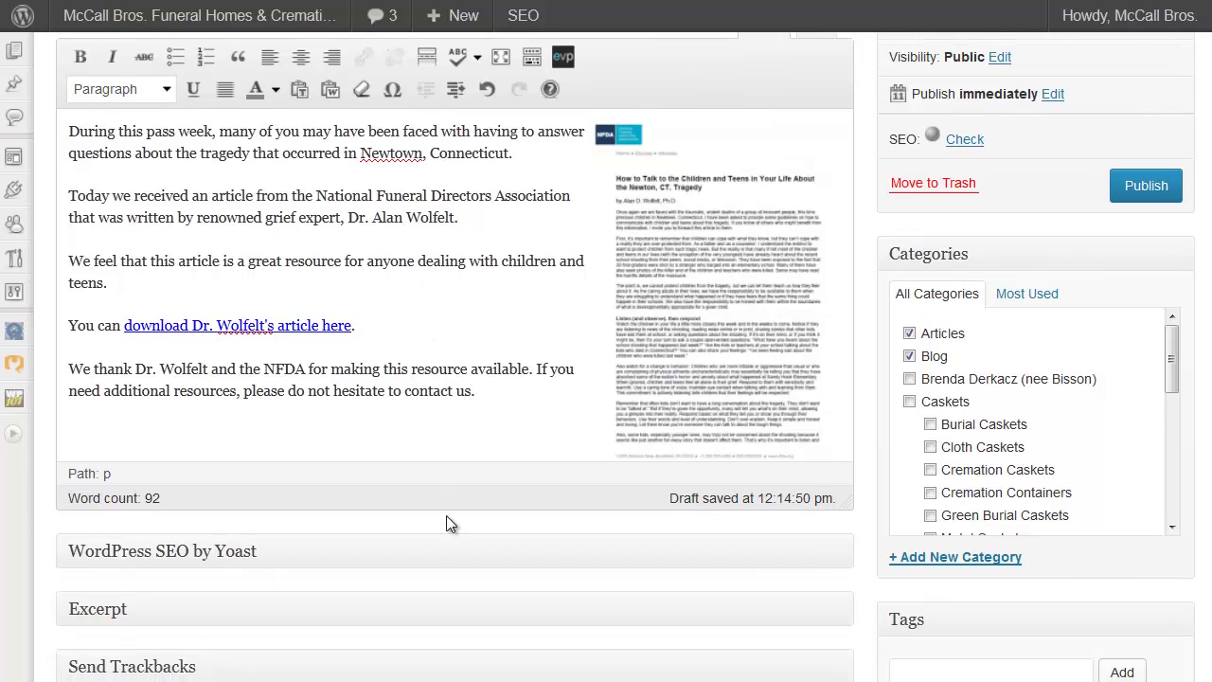
{"action": "scroll", "coordinate": [462, 438], "scroll_direction": "up", "scroll_amount": 2}
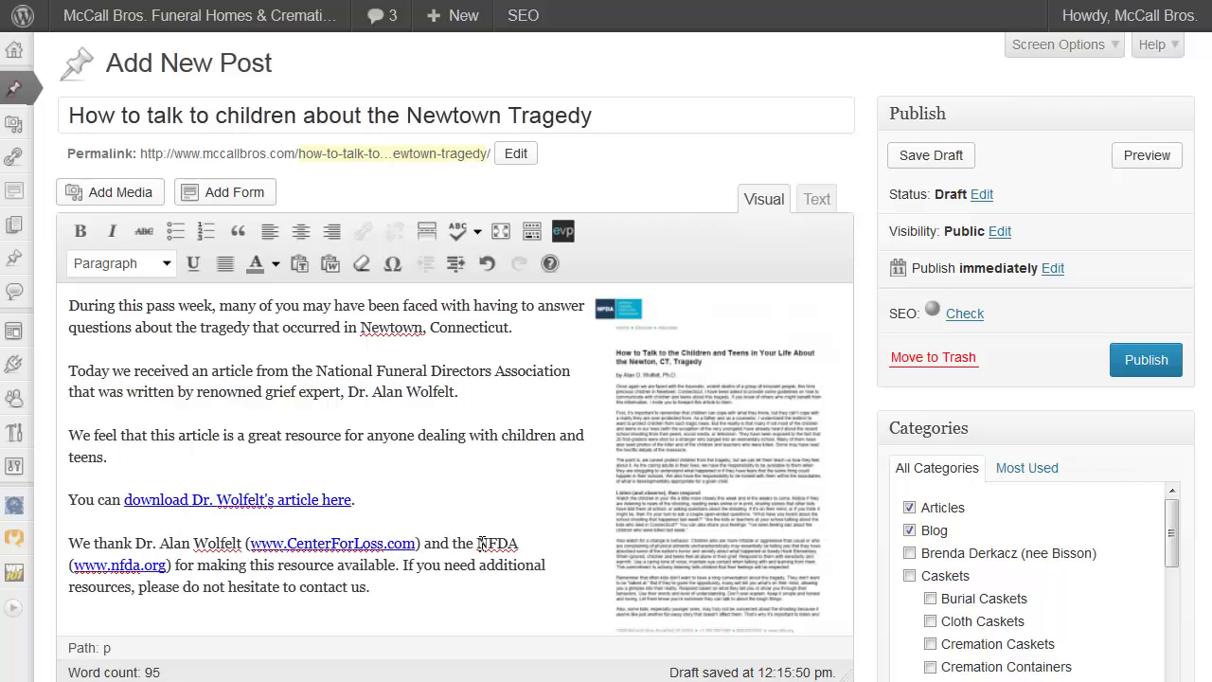
{"action": "scroll", "coordinate": [462, 594], "scroll_direction": "down", "scroll_amount": 2}
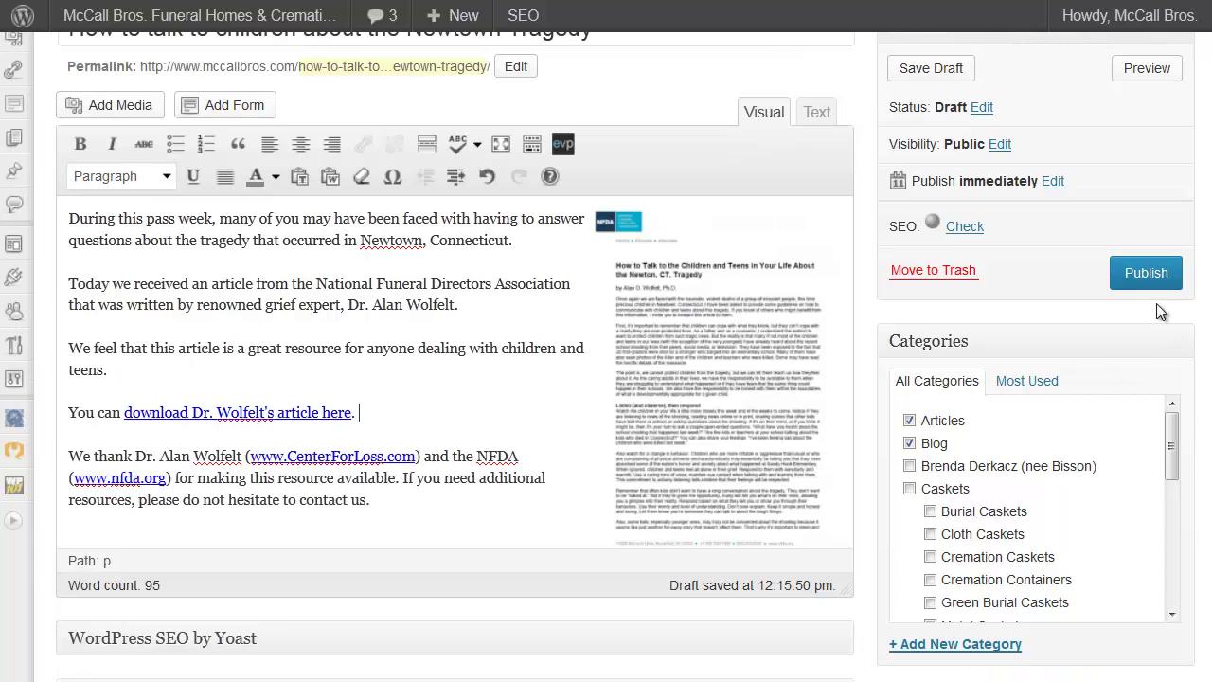
{"action": "scroll", "coordinate": [455, 379], "scroll_direction": "down", "scroll_amount": 4}
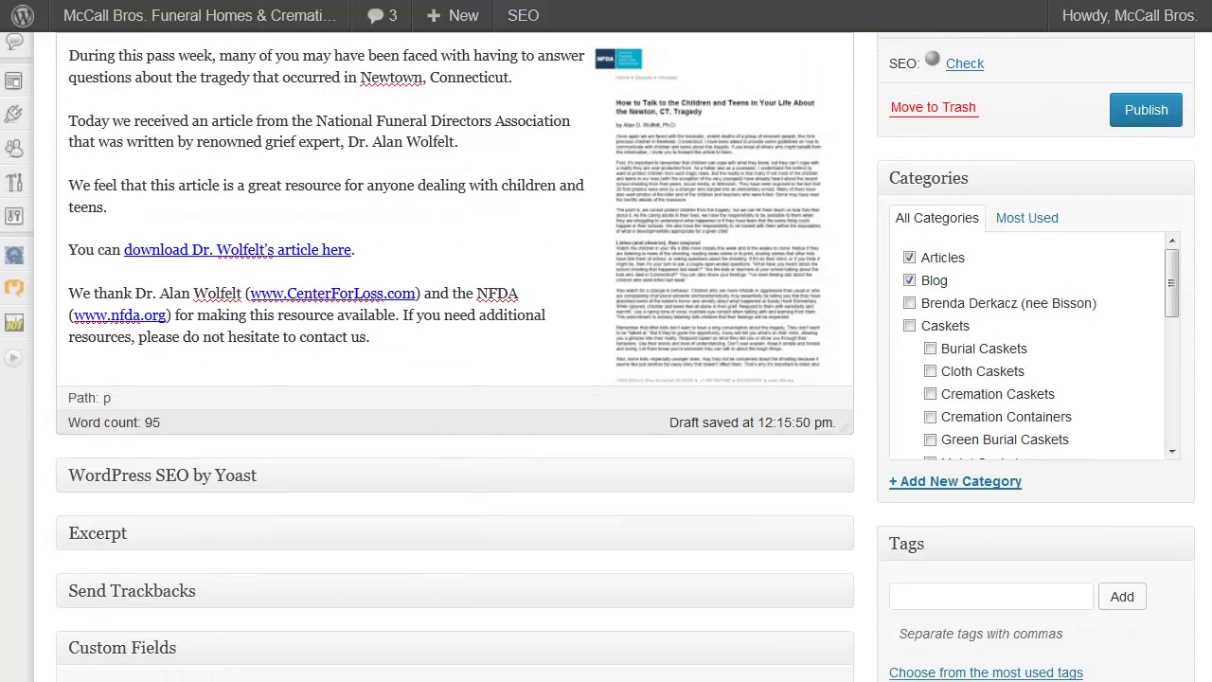
{"action": "scroll", "coordinate": [1147, 294], "scroll_direction": "up", "scroll_amount": 4}
{"action": "left_click", "coordinate": [1147, 295]}
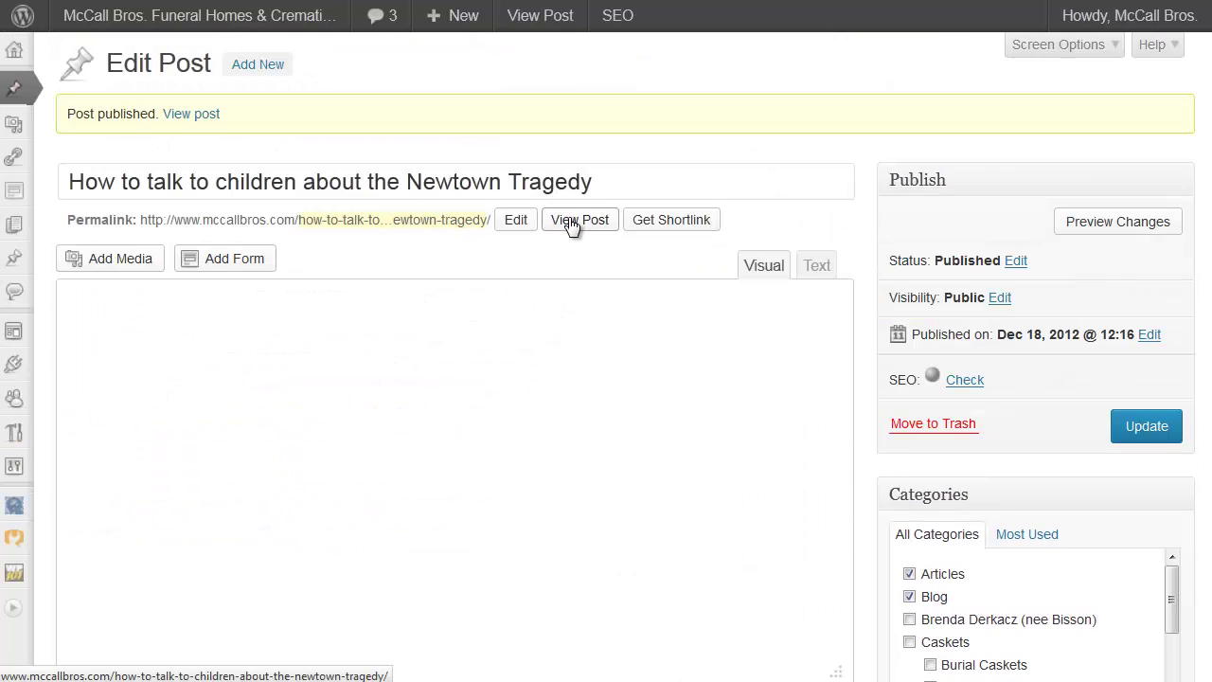
View the published post, test that its article image opens the PDF, and return to the post page
{"action": "left_click", "coordinate": [575, 223]}
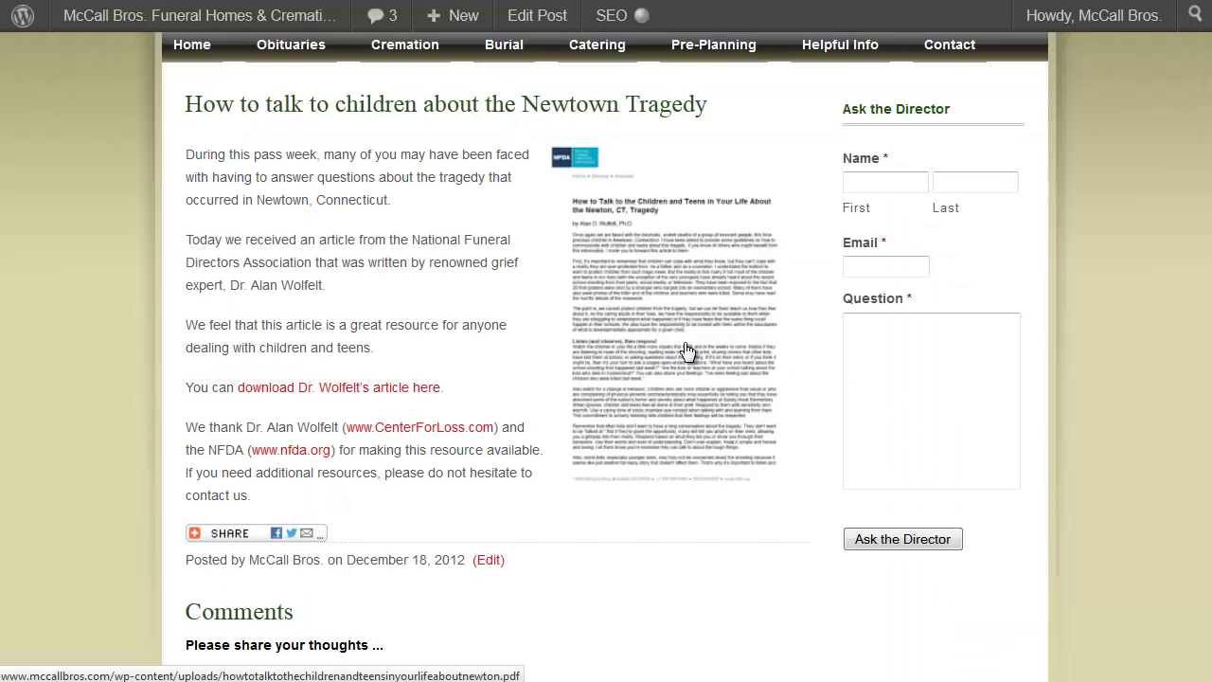
{"action": "left_click", "coordinate": [685, 344]}
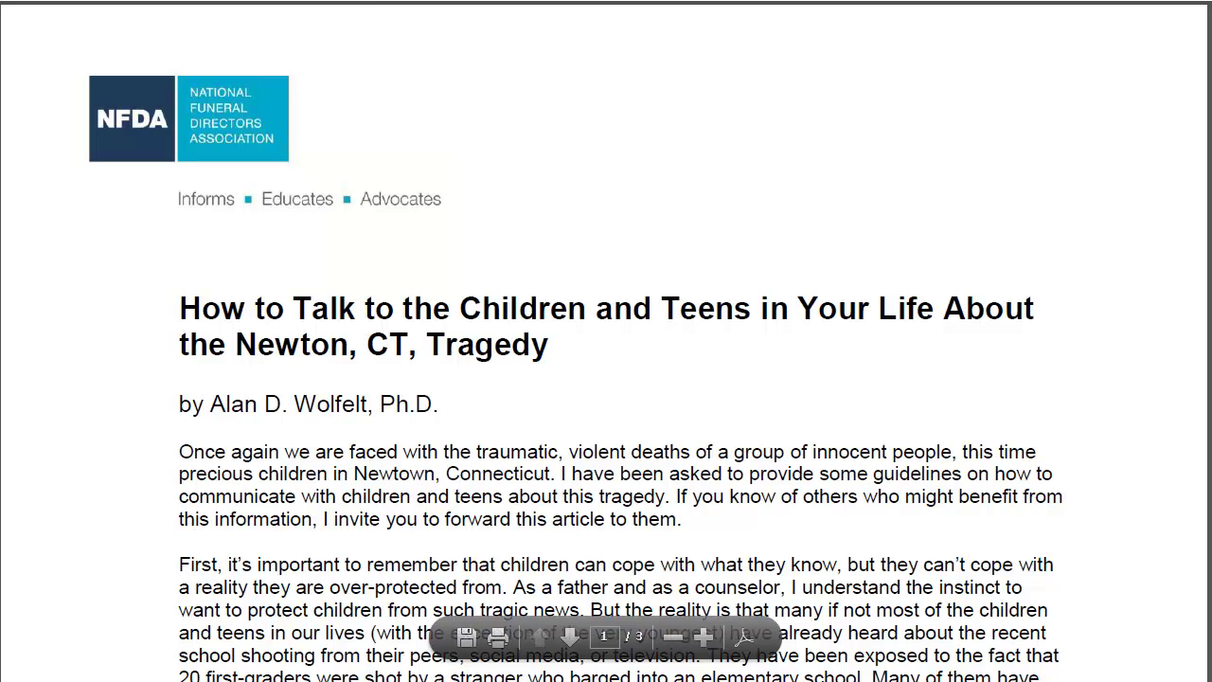
{"action": "key", "text": "alt+Left"}
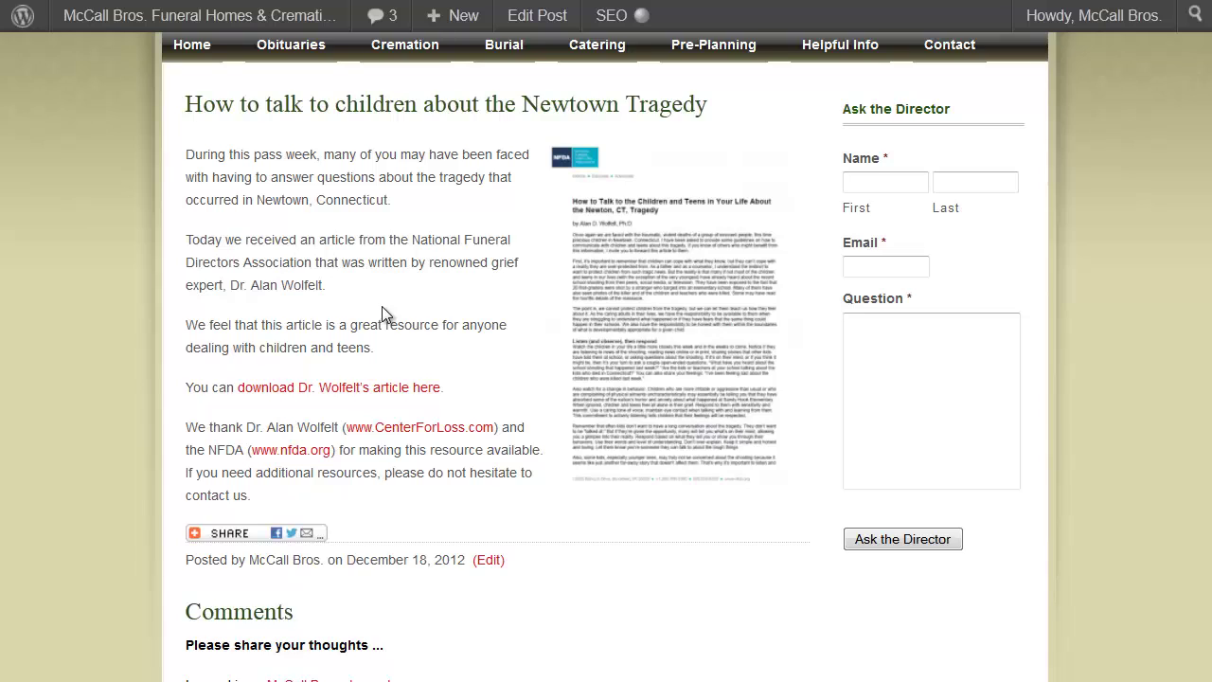
{"action": "scroll", "coordinate": [382, 307], "scroll_direction": "up", "scroll_amount": 3}
{"action": "scroll", "coordinate": [284, 266], "scroll_direction": "down", "scroll_amount": 1}
{"action": "scroll", "coordinate": [237, 246], "scroll_direction": "up", "scroll_amount": 1}
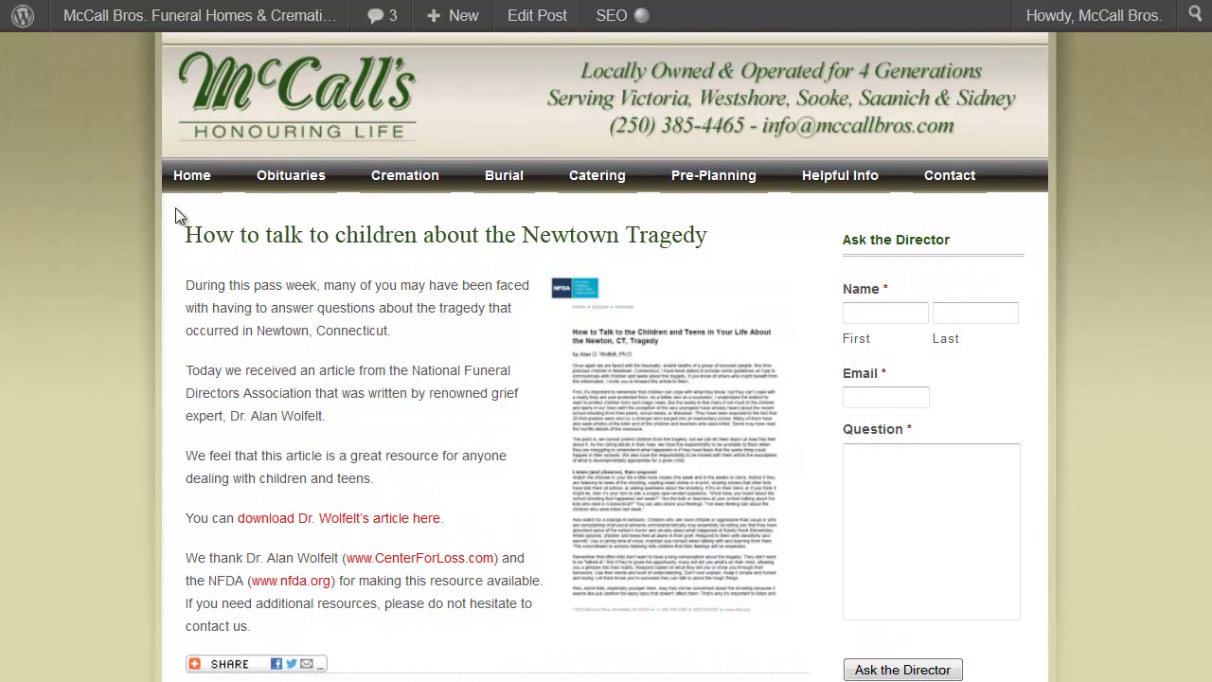
Open the home page of the funeral home's website and look it over
{"action": "left_click", "coordinate": [192, 175]}
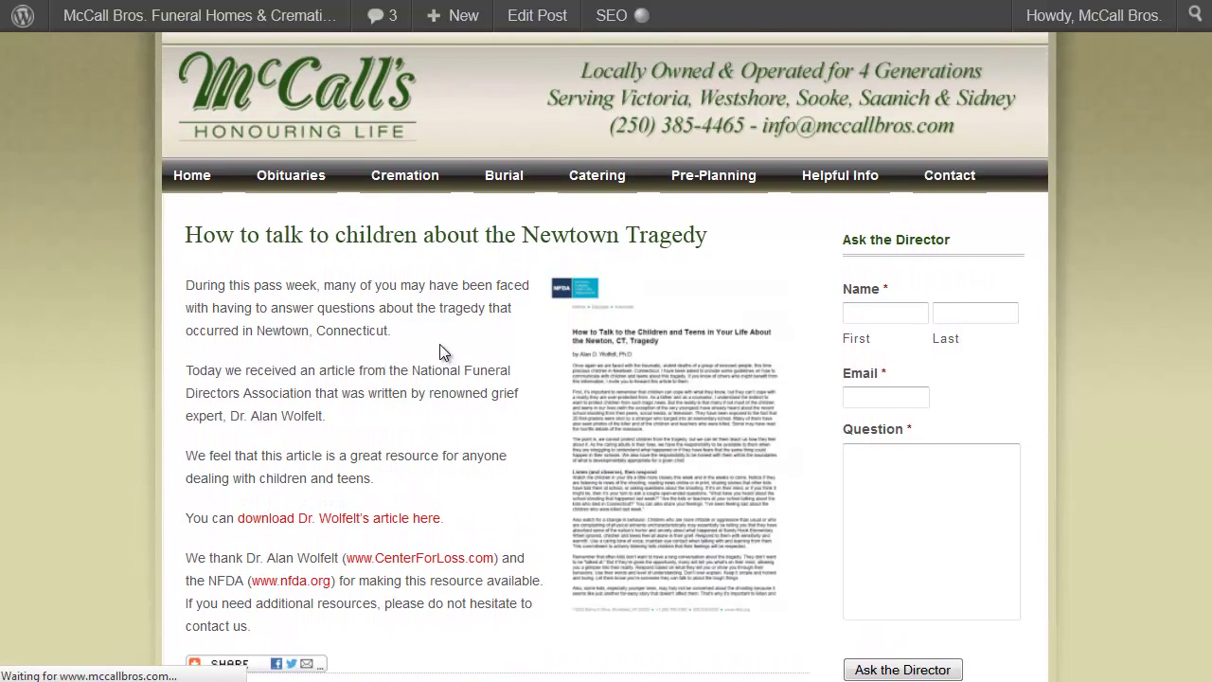
{"action": "scroll", "coordinate": [379, 352], "scroll_direction": "down", "scroll_amount": 3}
{"action": "scroll", "coordinate": [369, 340], "scroll_direction": "up", "scroll_amount": 5}
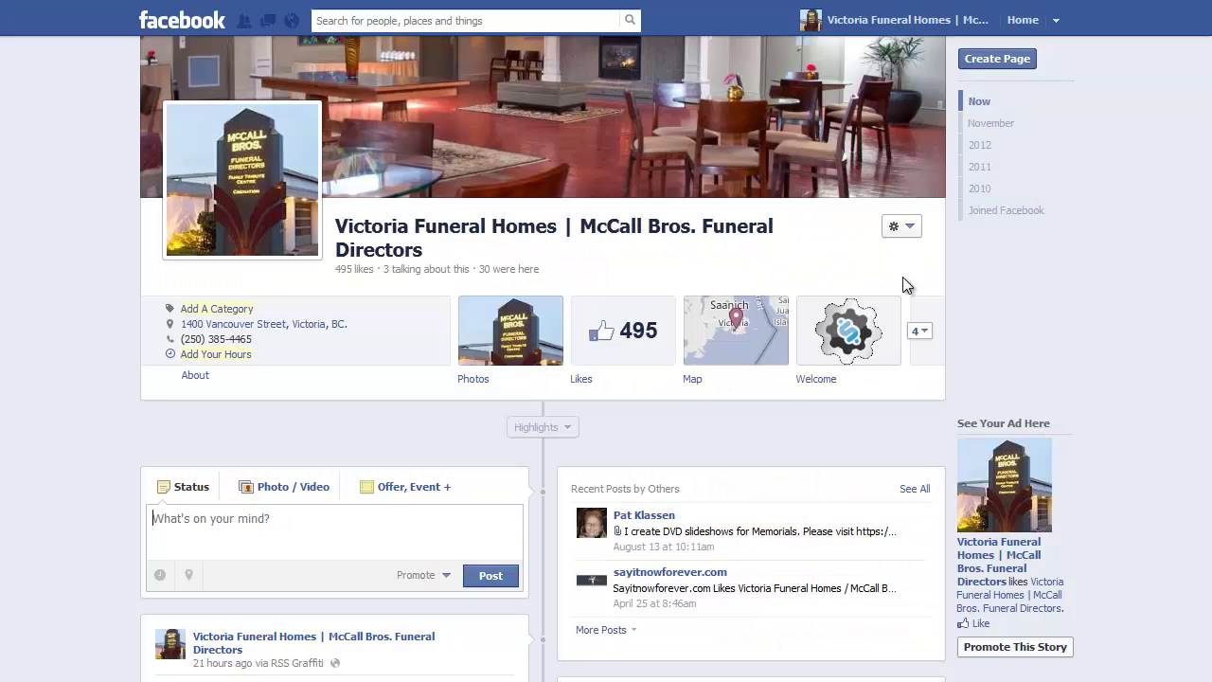
{"action": "left_click", "coordinate": [454, 514]}
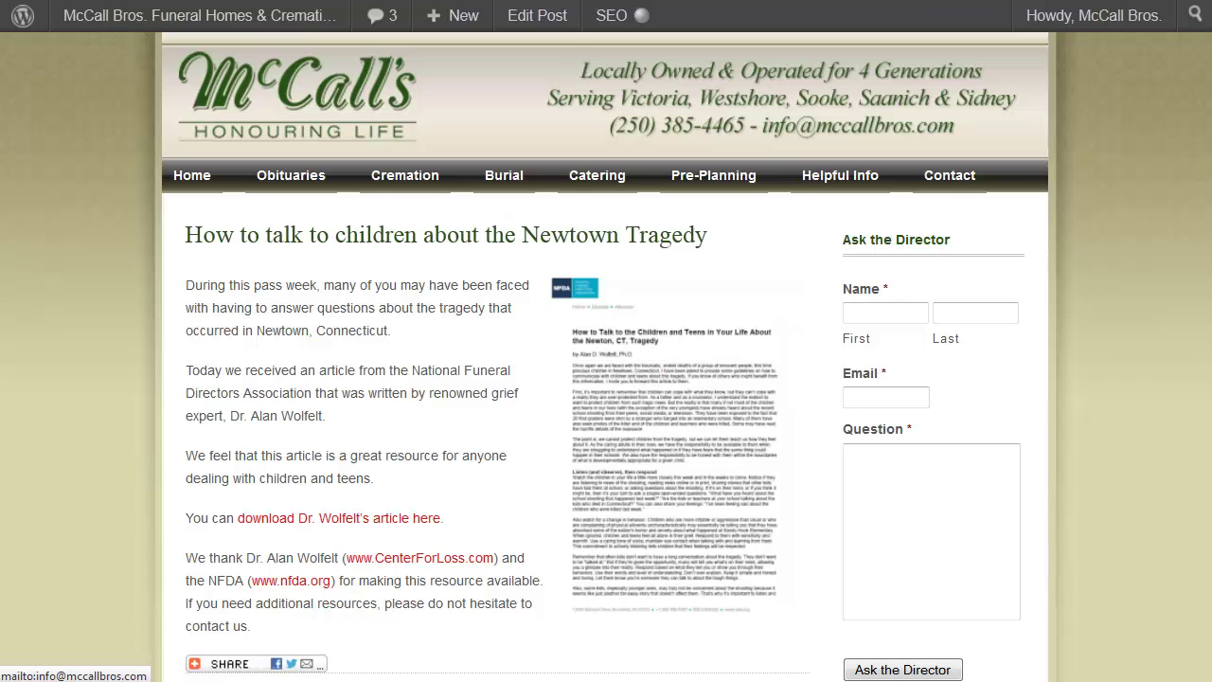
{"action": "scroll", "coordinate": [245, 626], "scroll_direction": "down", "scroll_amount": 1}
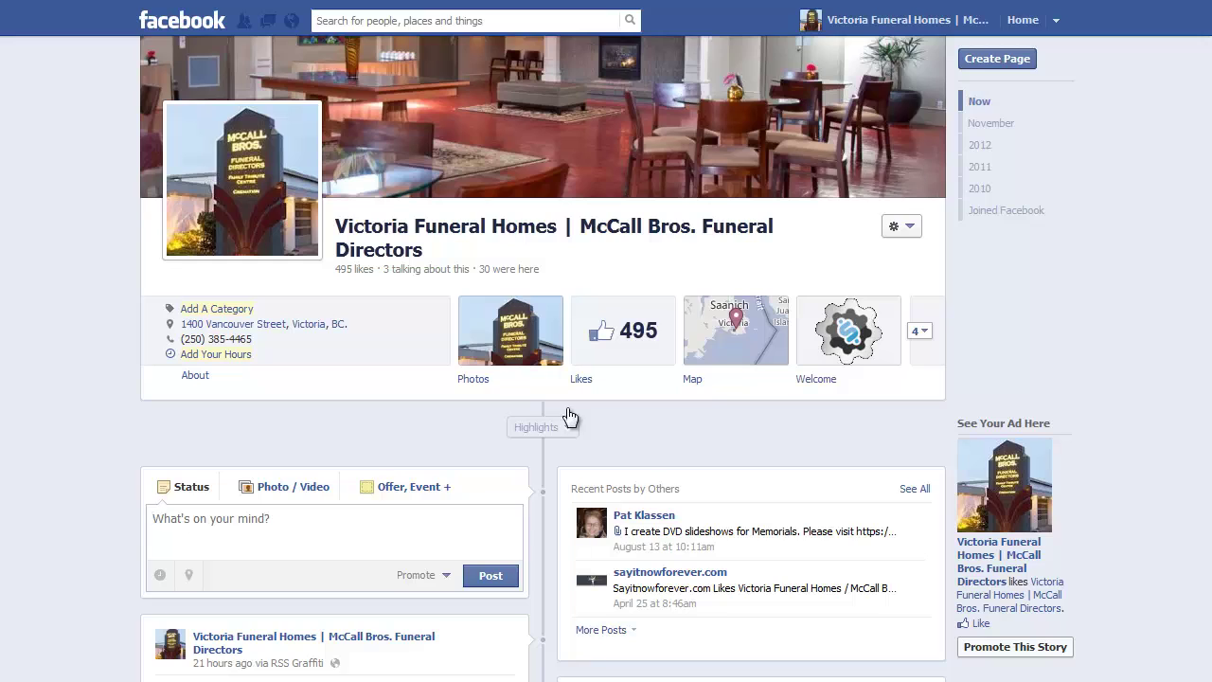
{"action": "scroll", "coordinate": [347, 541], "scroll_direction": "down", "scroll_amount": 1}
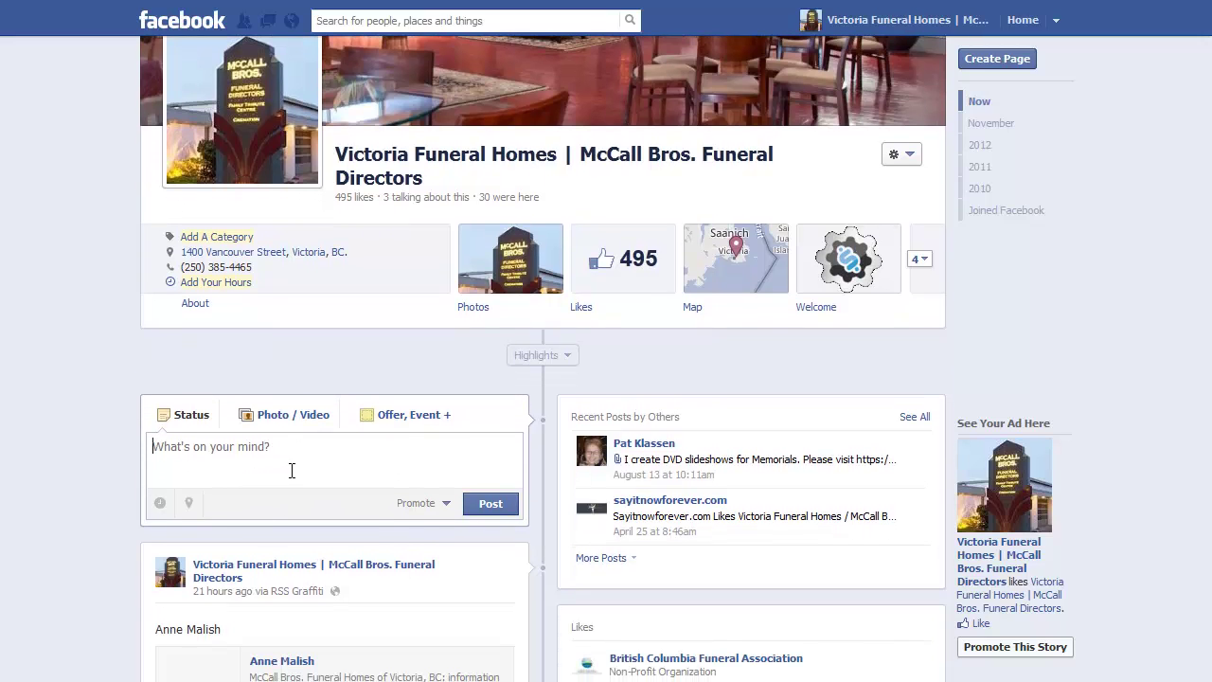
{"action": "left_click", "coordinate": [289, 471]}
{"action": "type", "text": "http://www.mccallbros.com/how-to-talk-to-children-about-the-newtown-tragedy/"}
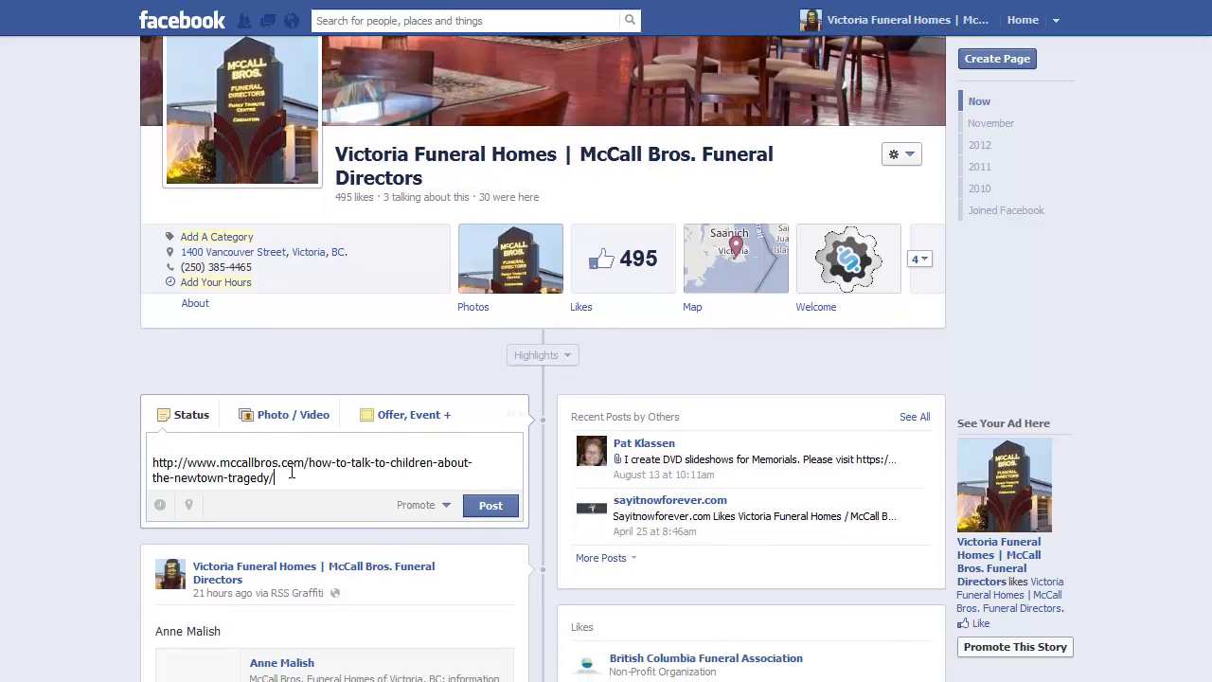
{"action": "mouse_move", "coordinate": [592, 513]}
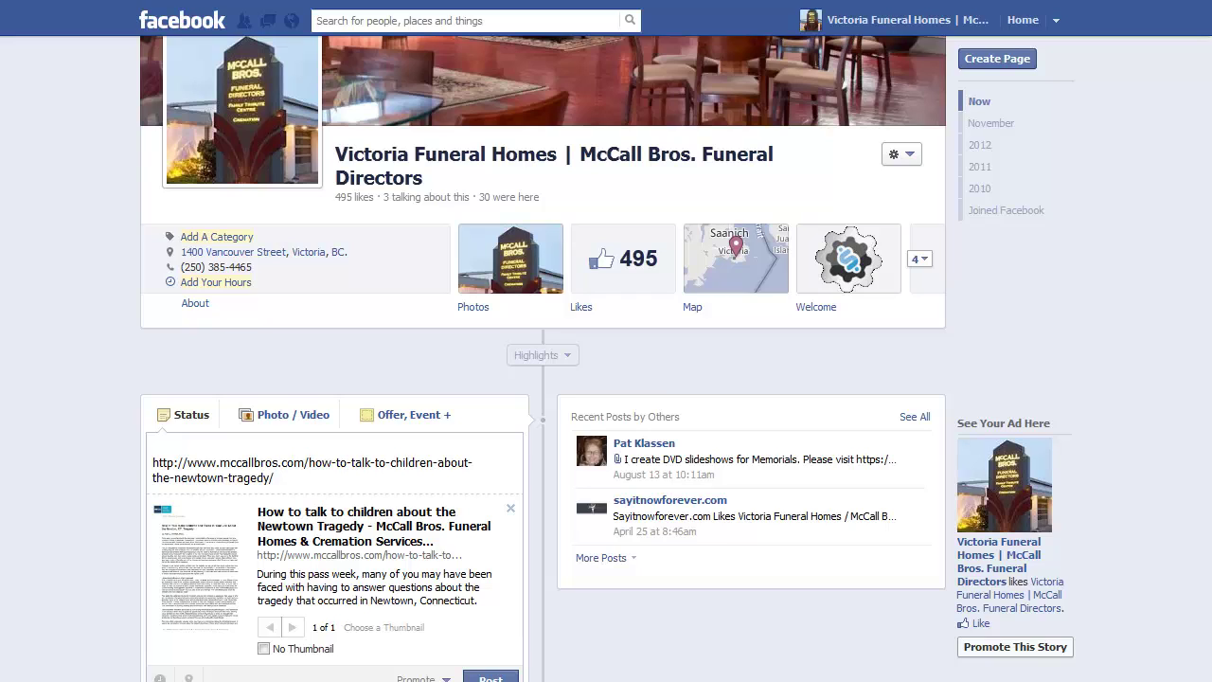
Add "Please share this resource to anyone who may find it beneficial." with a blank line above the link, and post the status
{"action": "type", "text": "Please share this resource to anyone who may find it beneficial"}
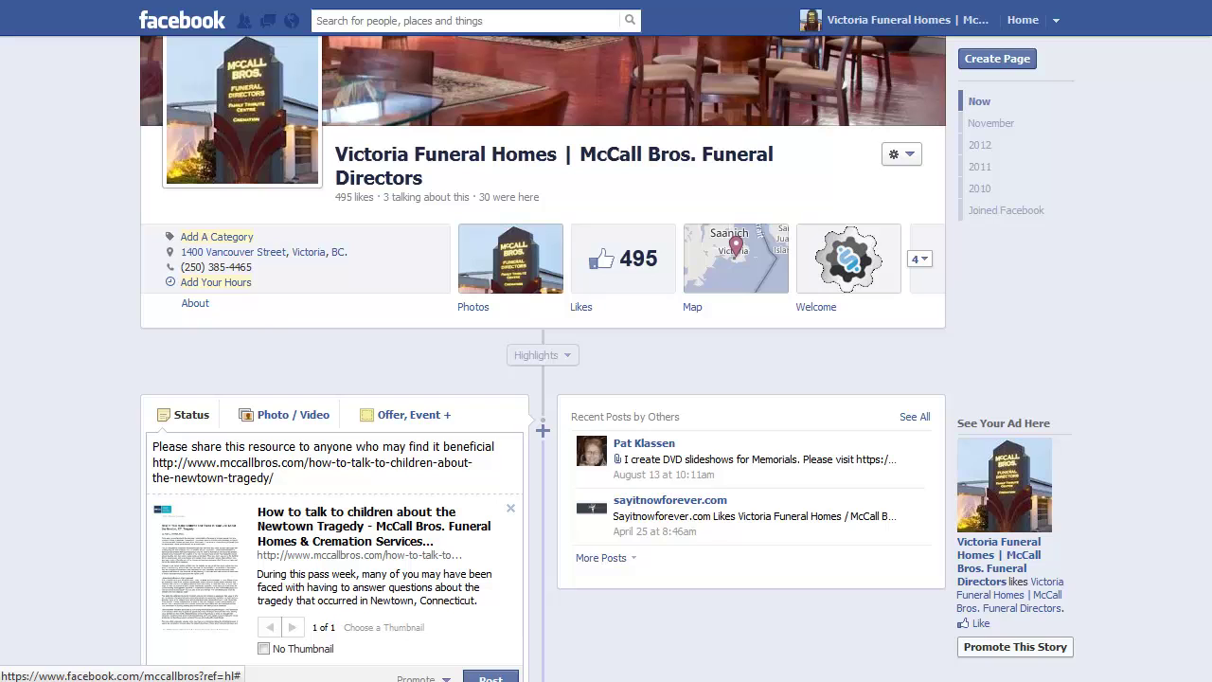
{"action": "key", "text": "Return"}
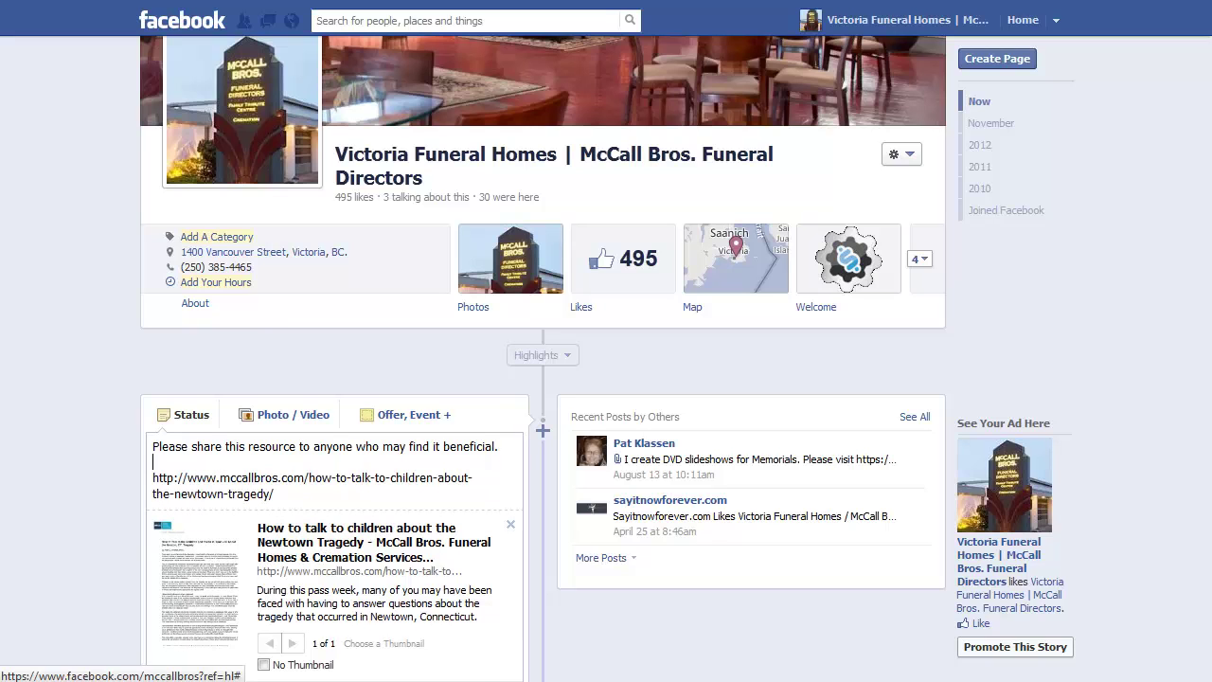
{"action": "scroll", "coordinate": [509, 519], "scroll_direction": "down", "scroll_amount": 3}
{"action": "left_click", "coordinate": [492, 374]}
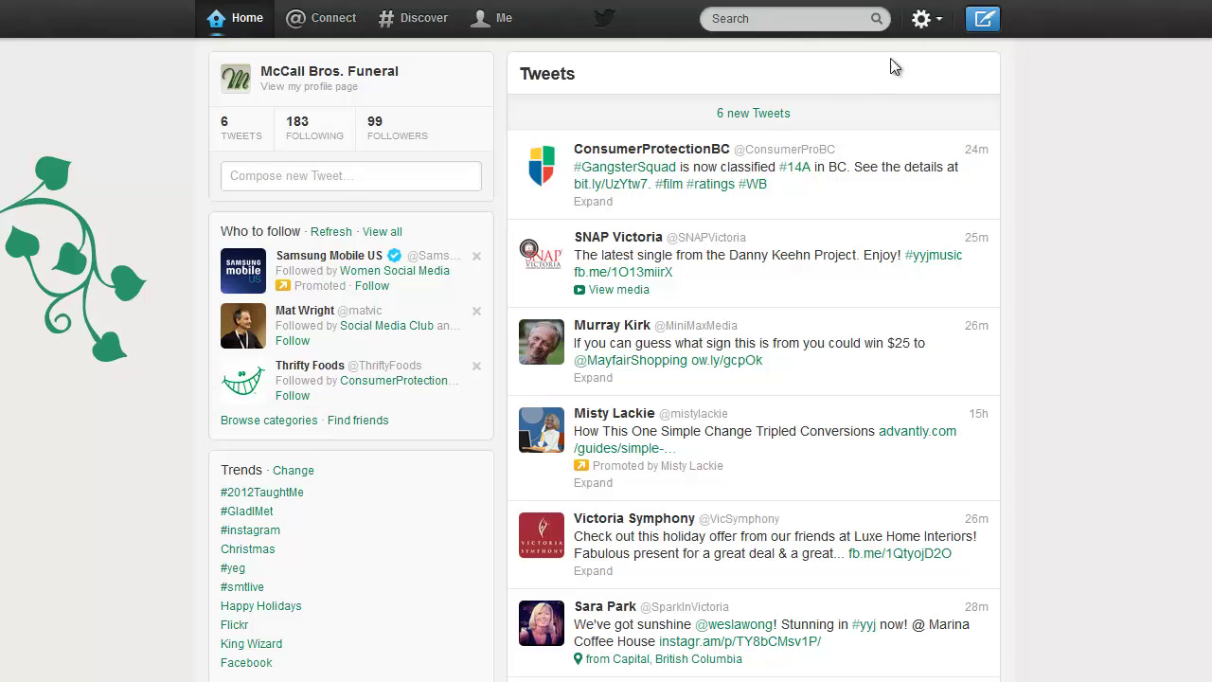
Switch to Twitter and load the new tweets in the McCall Bros. home timeline
{"action": "left_click", "coordinate": [858, 113]}
{"action": "mouse_move", "coordinate": [698, 120]}
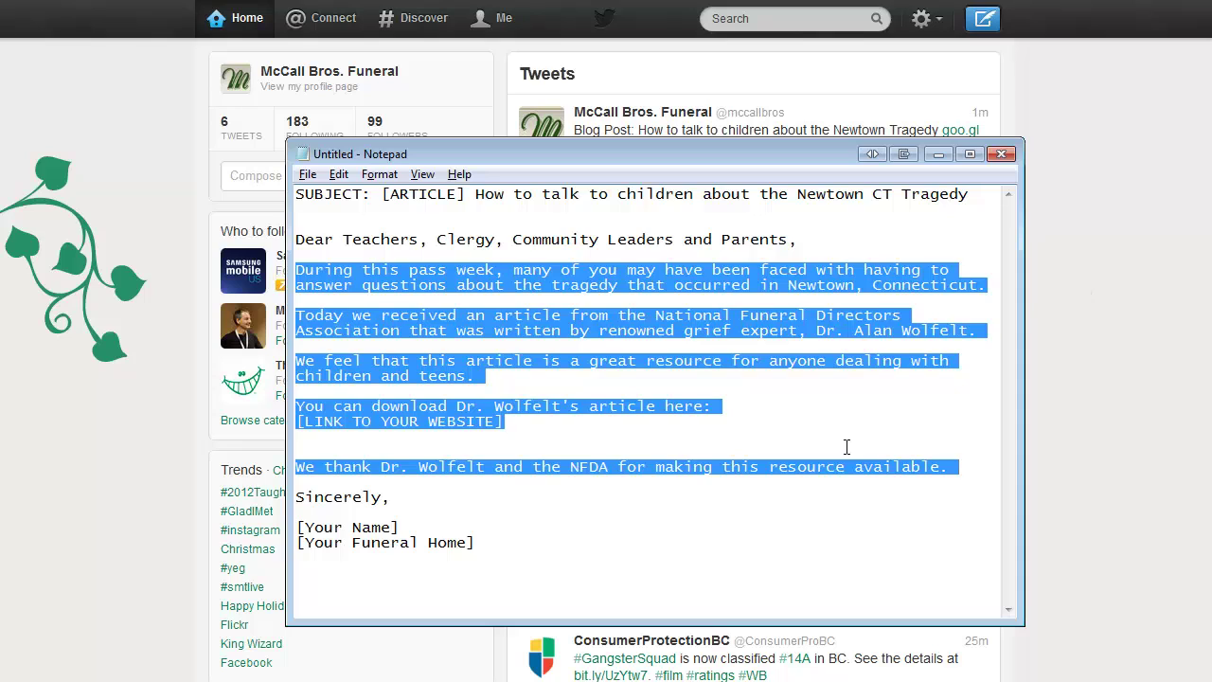
In the Notepad email template, try replacing the [LINK TO YOUR WEBSITE] placeholder with "Please share this resource to anyone who may find it beneficial"
{"action": "left_click", "coordinate": [818, 377]}
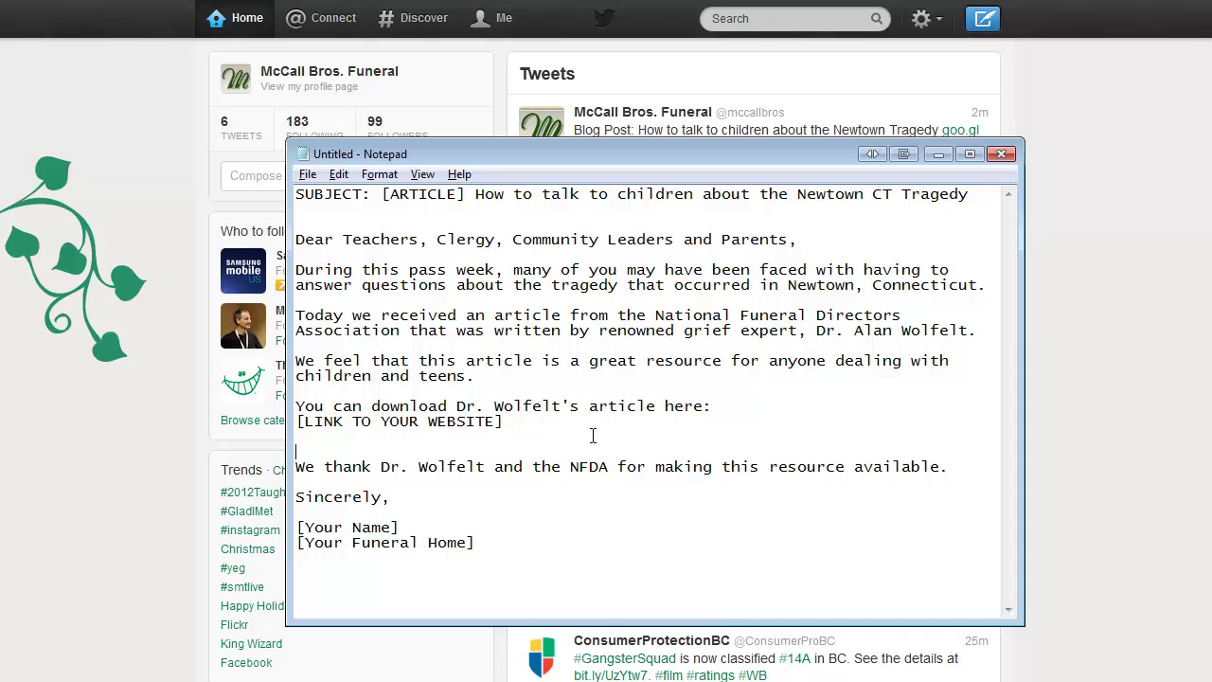
{"action": "left_click_drag", "start_coordinate": [509, 422], "coordinate": [294, 423]}
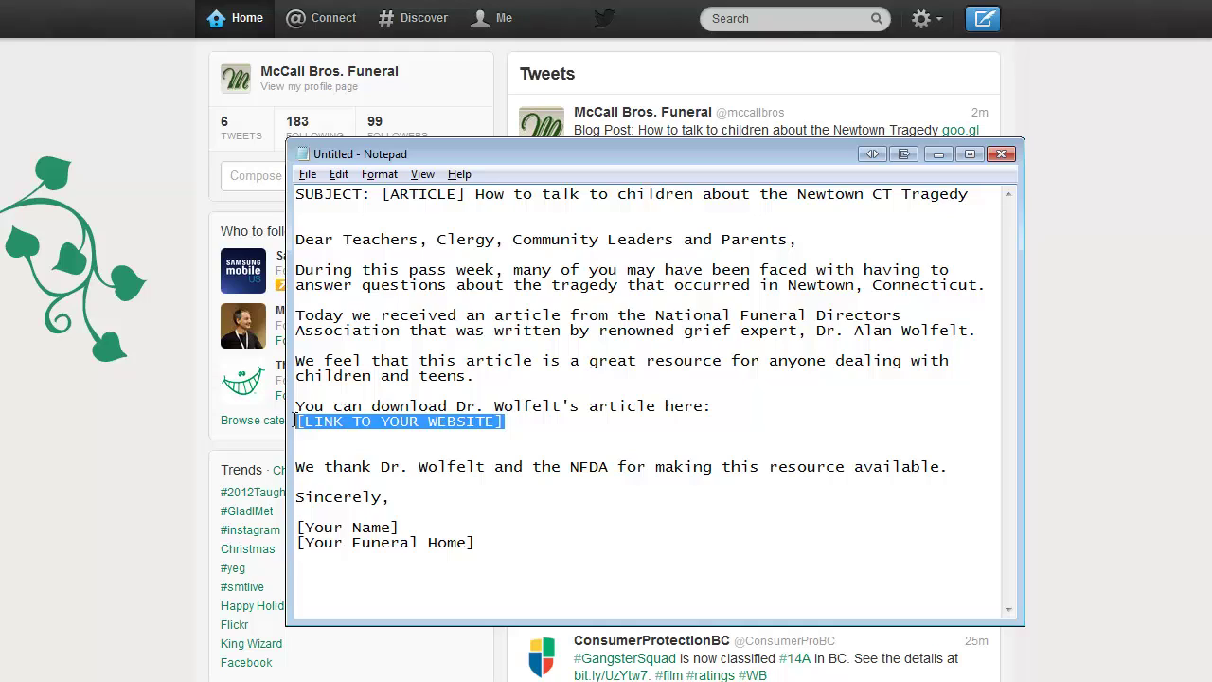
{"action": "type", "text": "Please share this resource to anyone who may find it beneficial"}
{"action": "key", "text": "ctrl+z"}
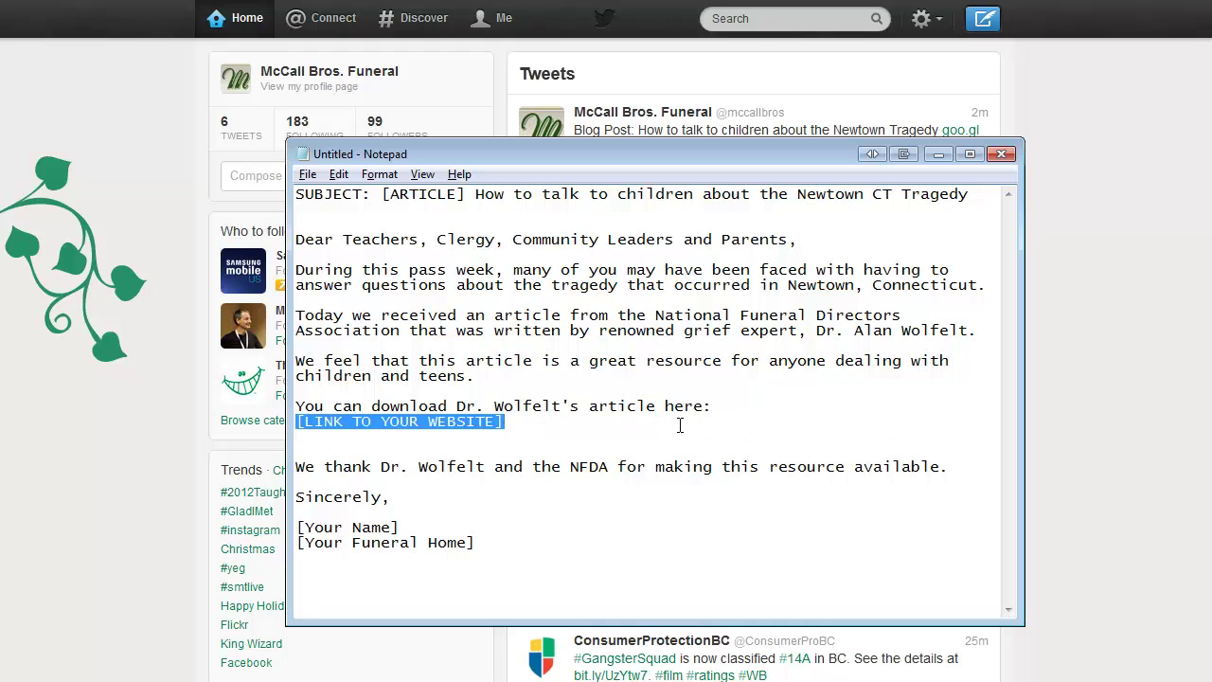